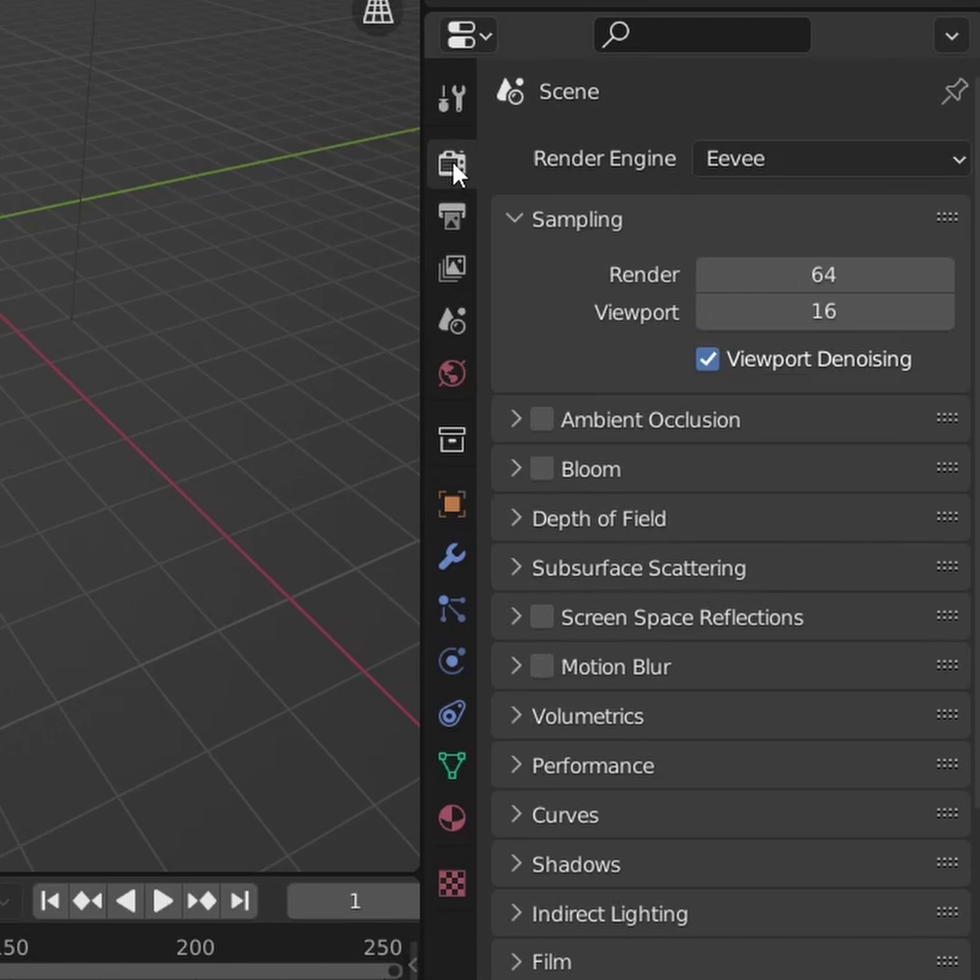
Choose Eevee as the render engine and set both the render and viewport samples to 1
click(816, 163)
click(809, 195)
key(Return)
click(826, 310)
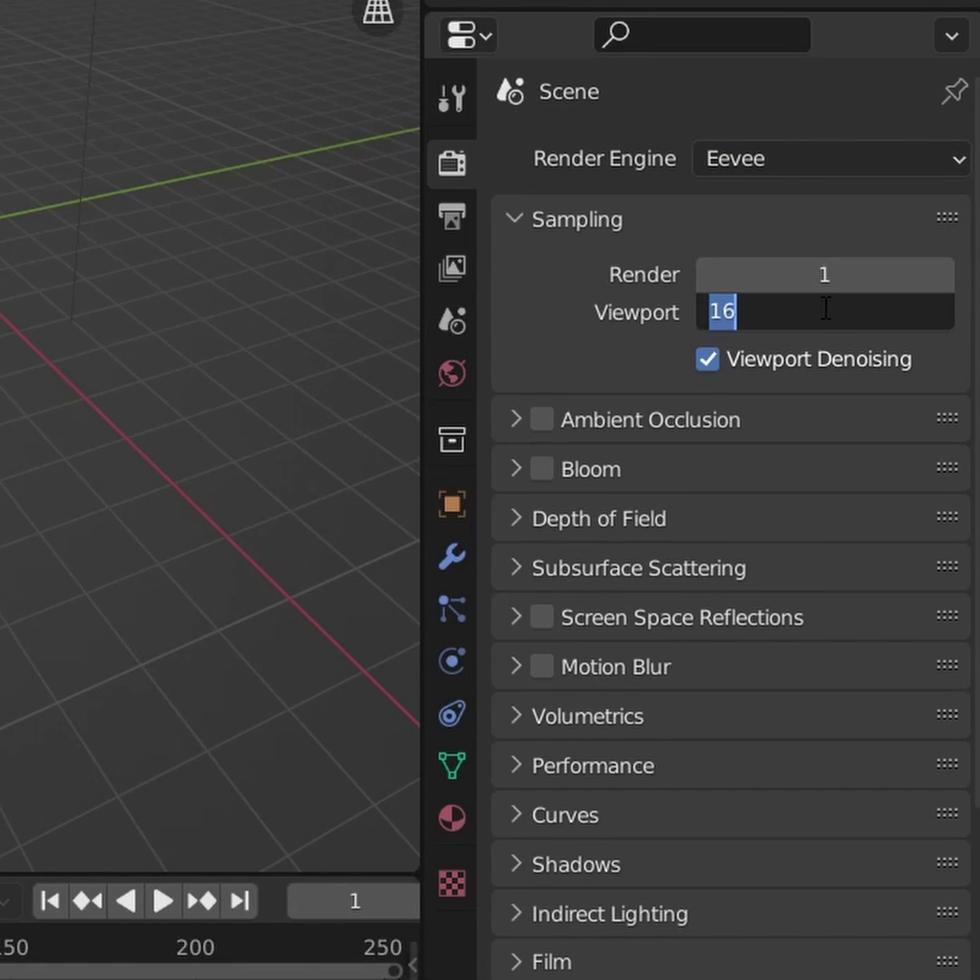
key(Return)
Enable a transparent film background and set the film filter size to 0 px
scroll(593, 481, down, 5)
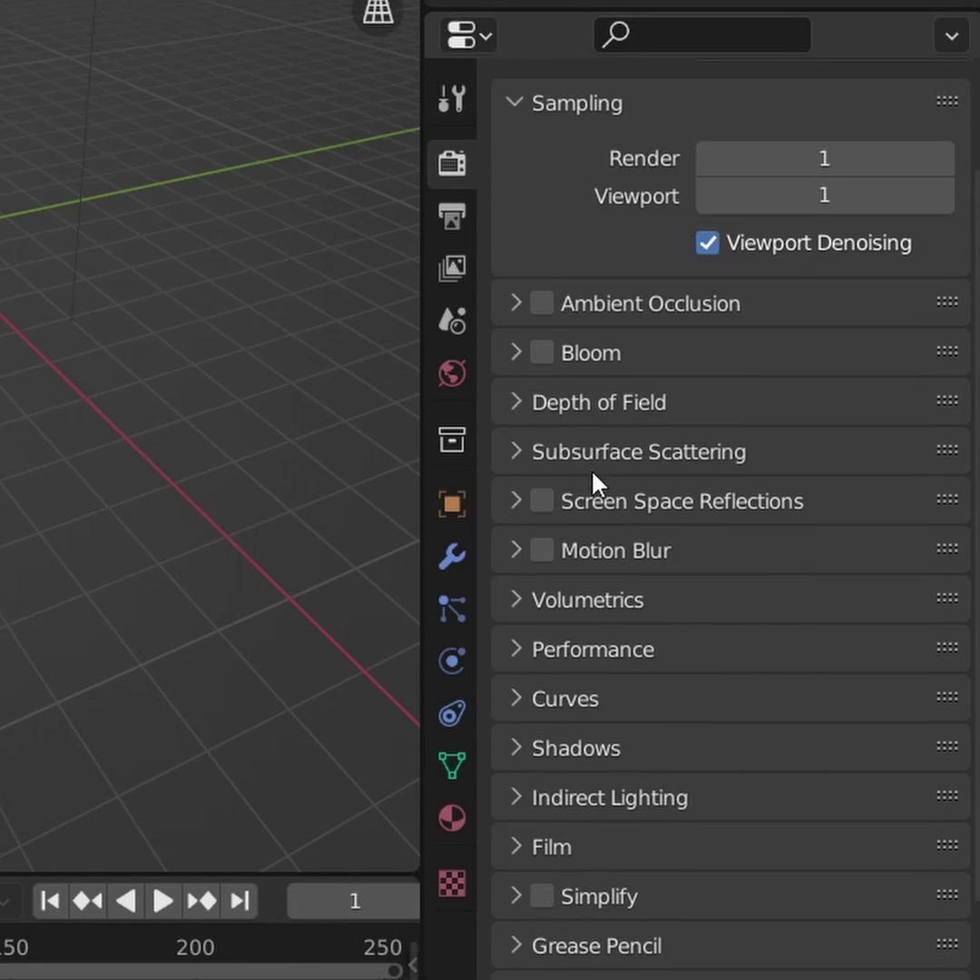
click(529, 786)
scroll(542, 758, down, 3)
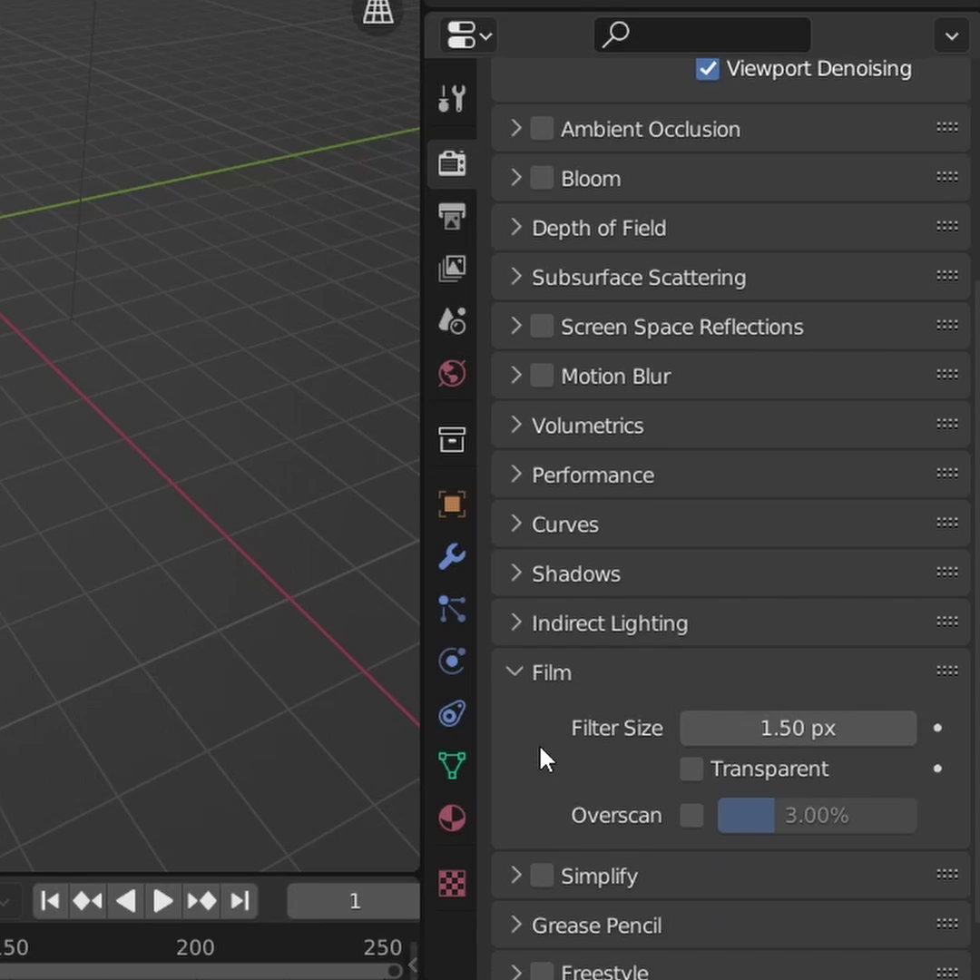
click(712, 780)
click(789, 731)
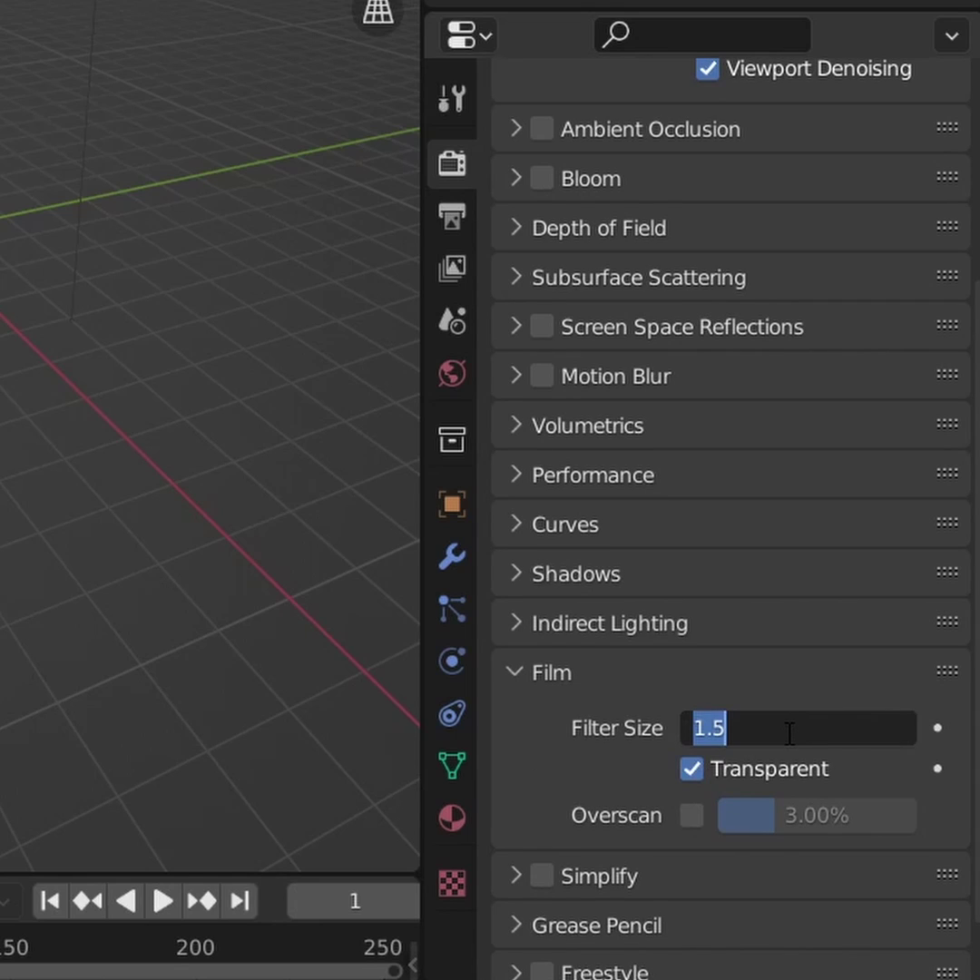
key(Return)
Set the color management view transform to Standard
scroll(566, 676, down, 2)
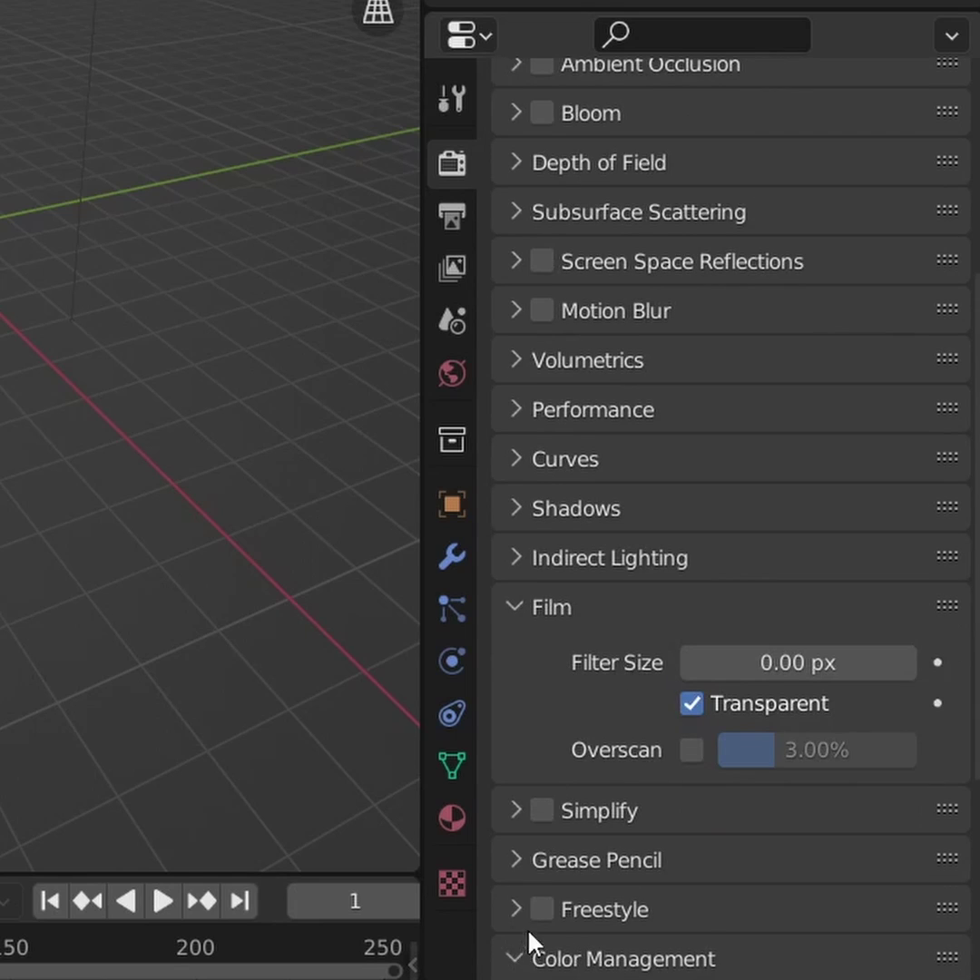
scroll(529, 931, down, 8)
click(753, 731)
click(715, 773)
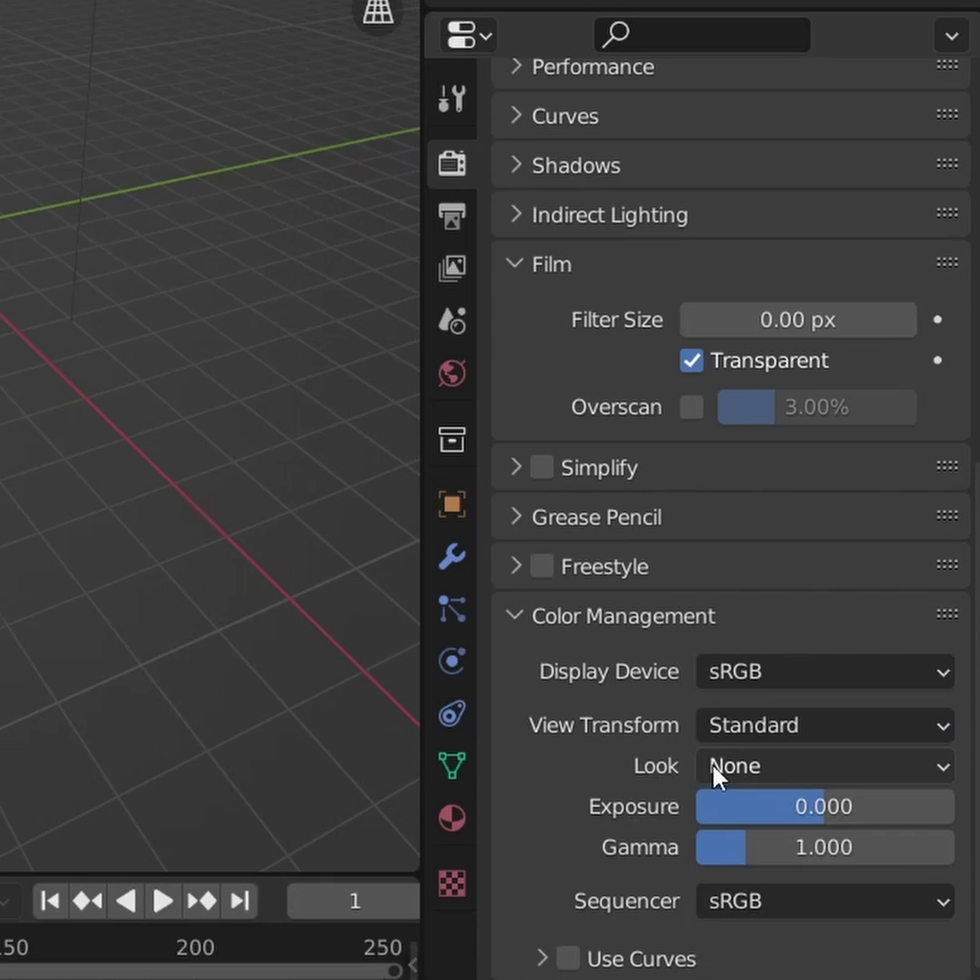
Set the output resolution to 640 px in both X and Y
click(452, 216)
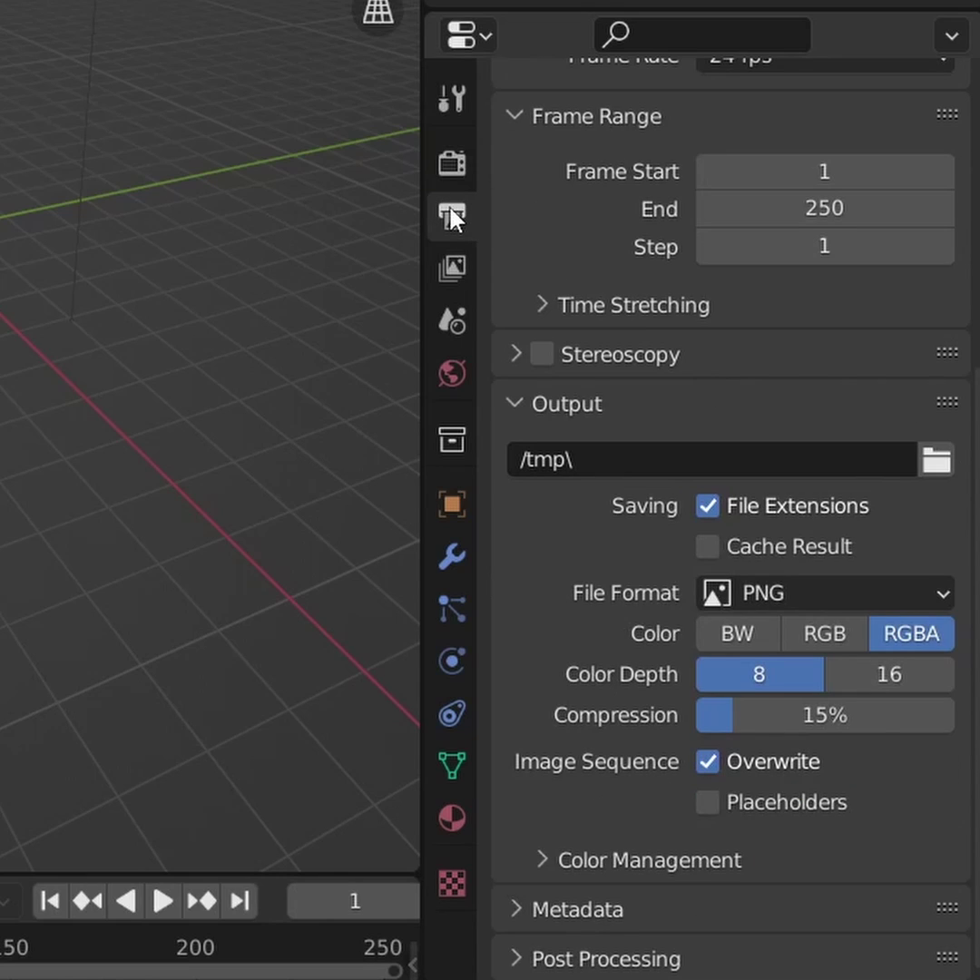
scroll(654, 356, up, 10)
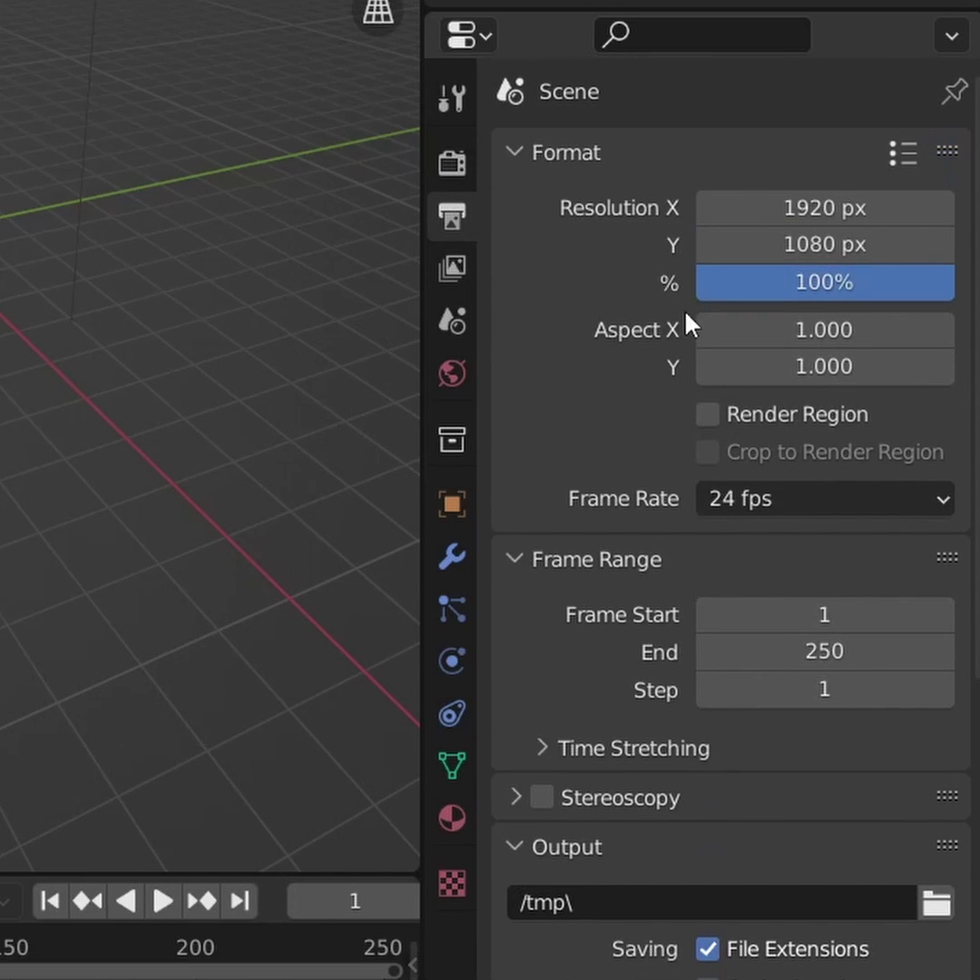
click(752, 208)
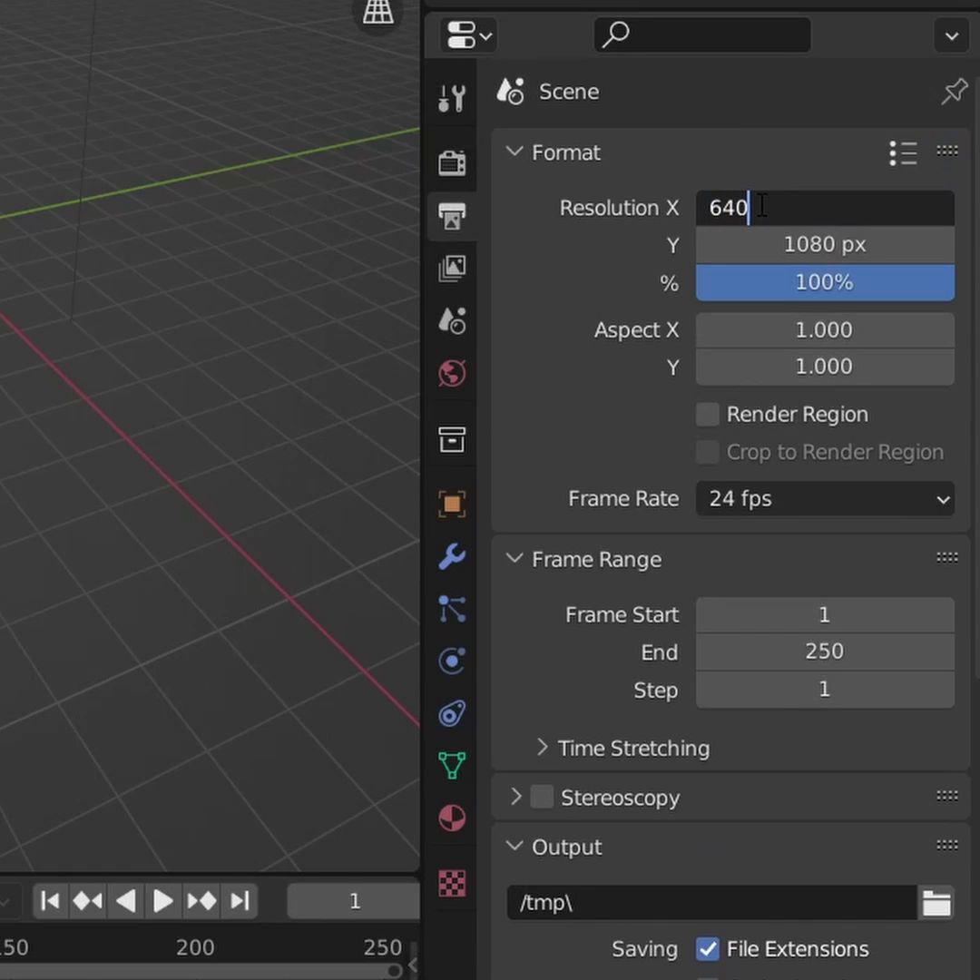
key(Return)
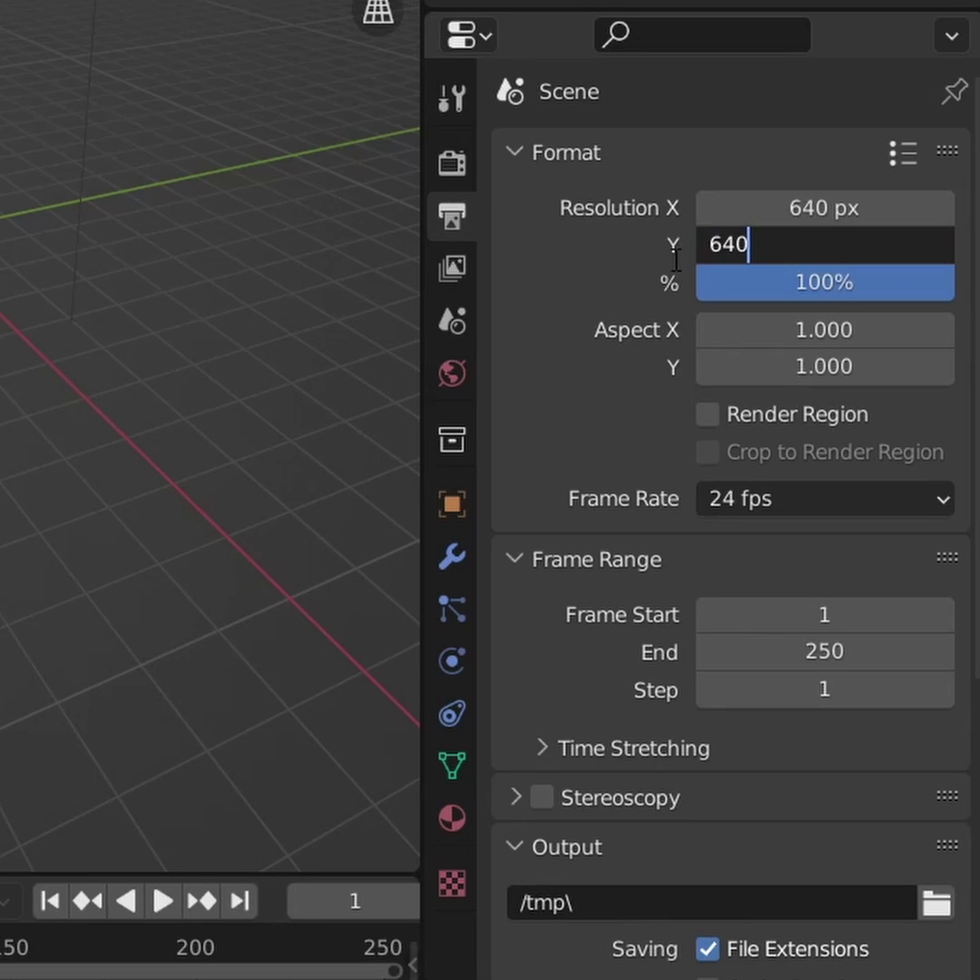
key(Return)
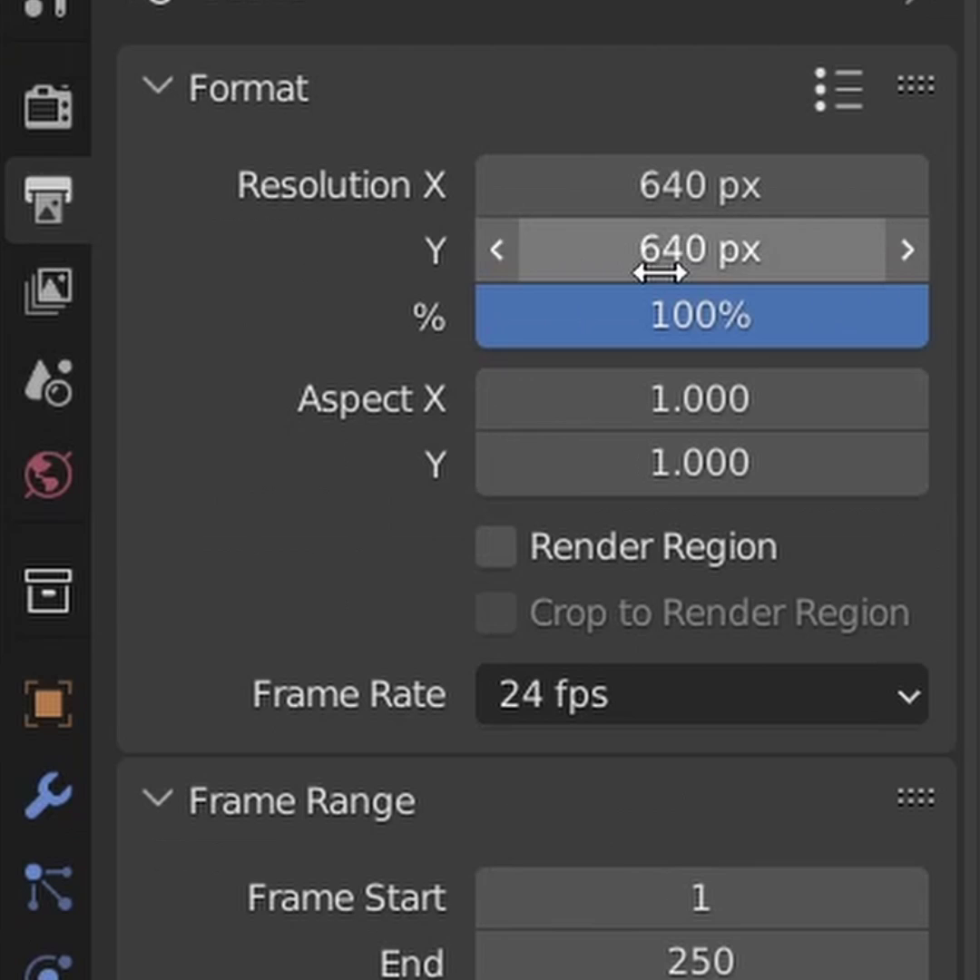
Try vertical resolutions of 650 px and 660 px, and return the value to 640 px
click(803, 247)
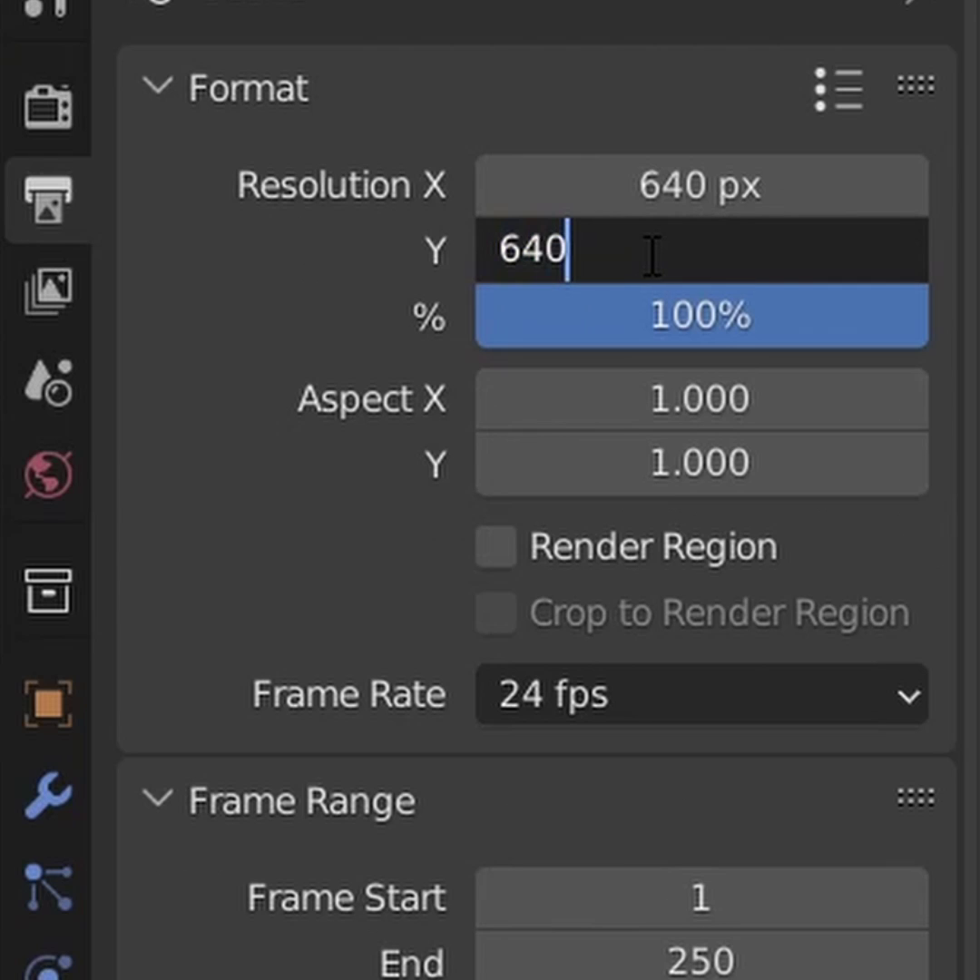
key(BackSpace)
key(BackSpace)
text(50)
key(Return)
double_click(631, 257)
text(660)
key(Return)
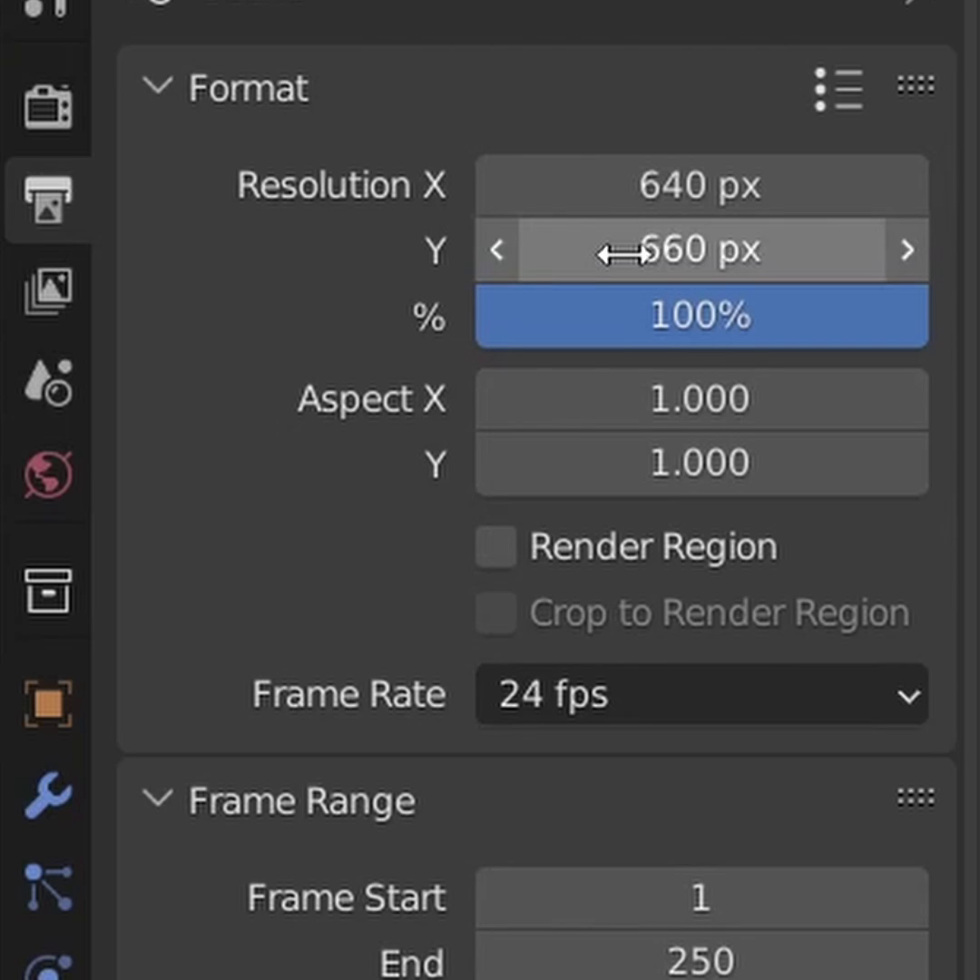
click(686, 263)
text(6)
text(40)
key(Return)
Add a monkey mesh and tilt it about the X axis in the right orthographic view
key(shift+a)
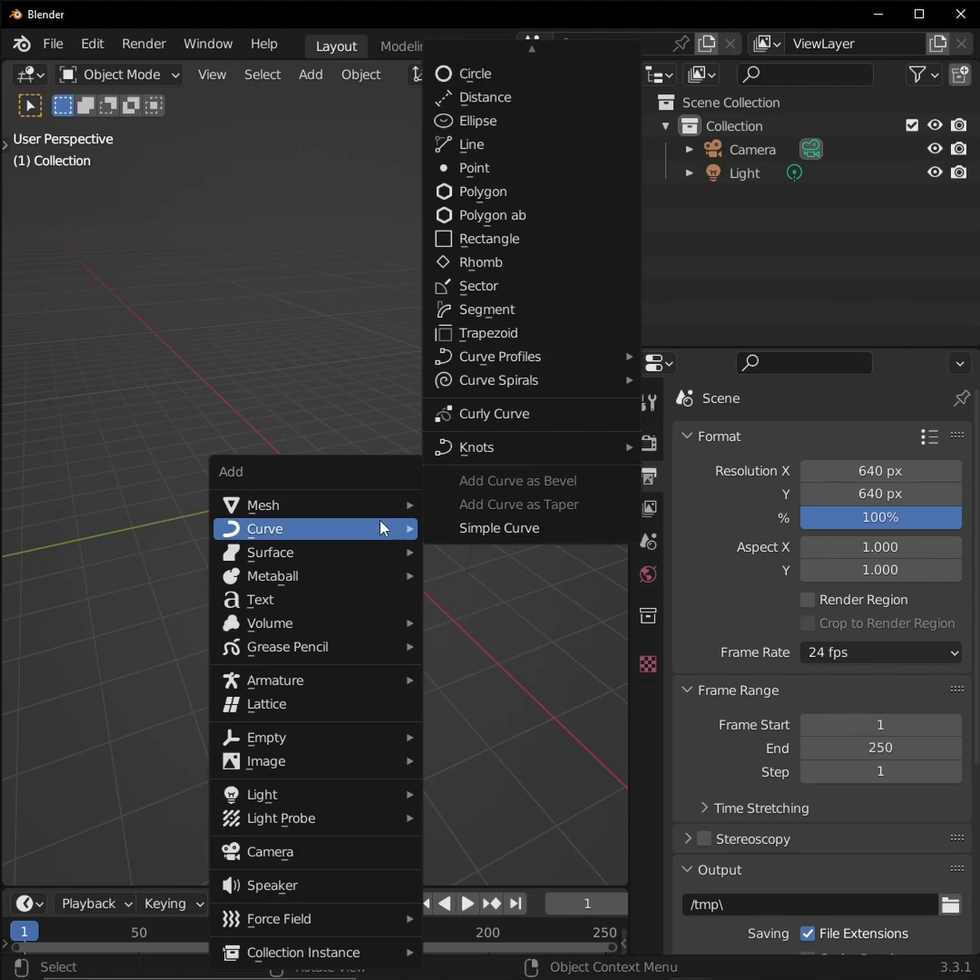
click(465, 725)
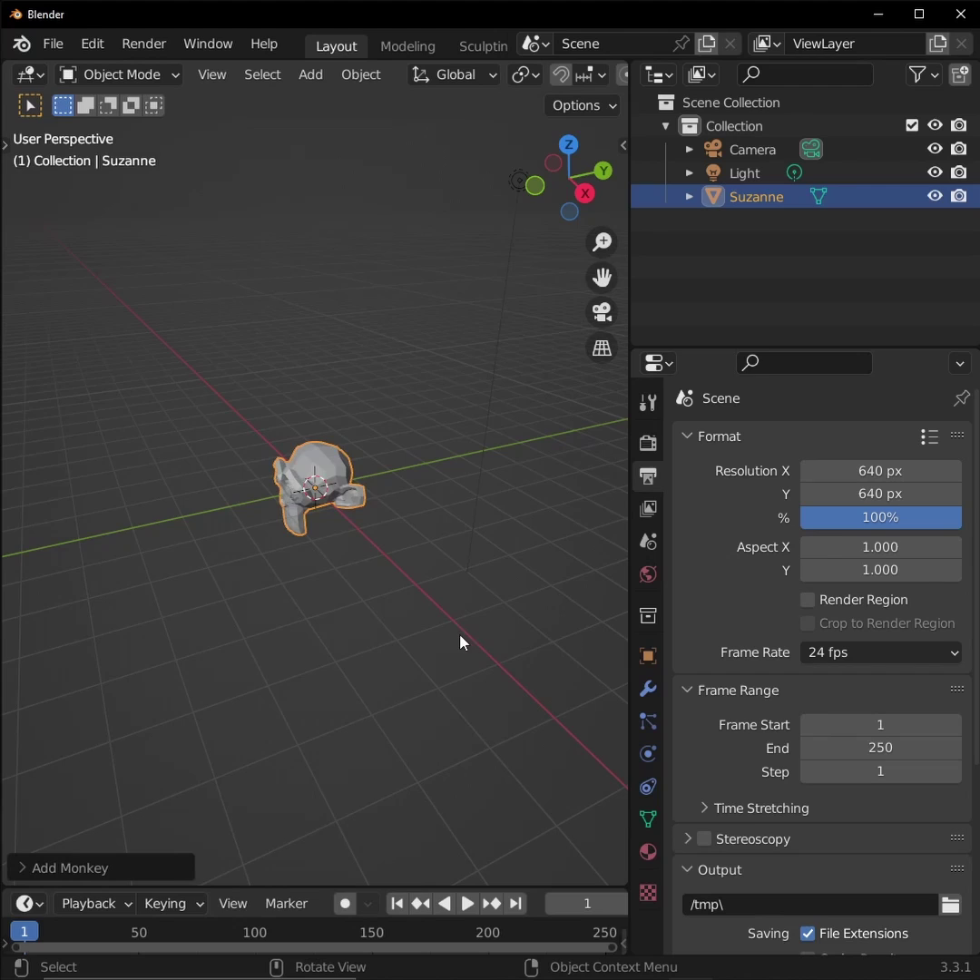
click(584, 194)
scroll(406, 310, up, 6)
key(r)
click(440, 606)
Raise the monkey along Z and refine its tilt so it rests on the ground line
key(g)
key(z)
click(465, 531)
key(r)
click(472, 542)
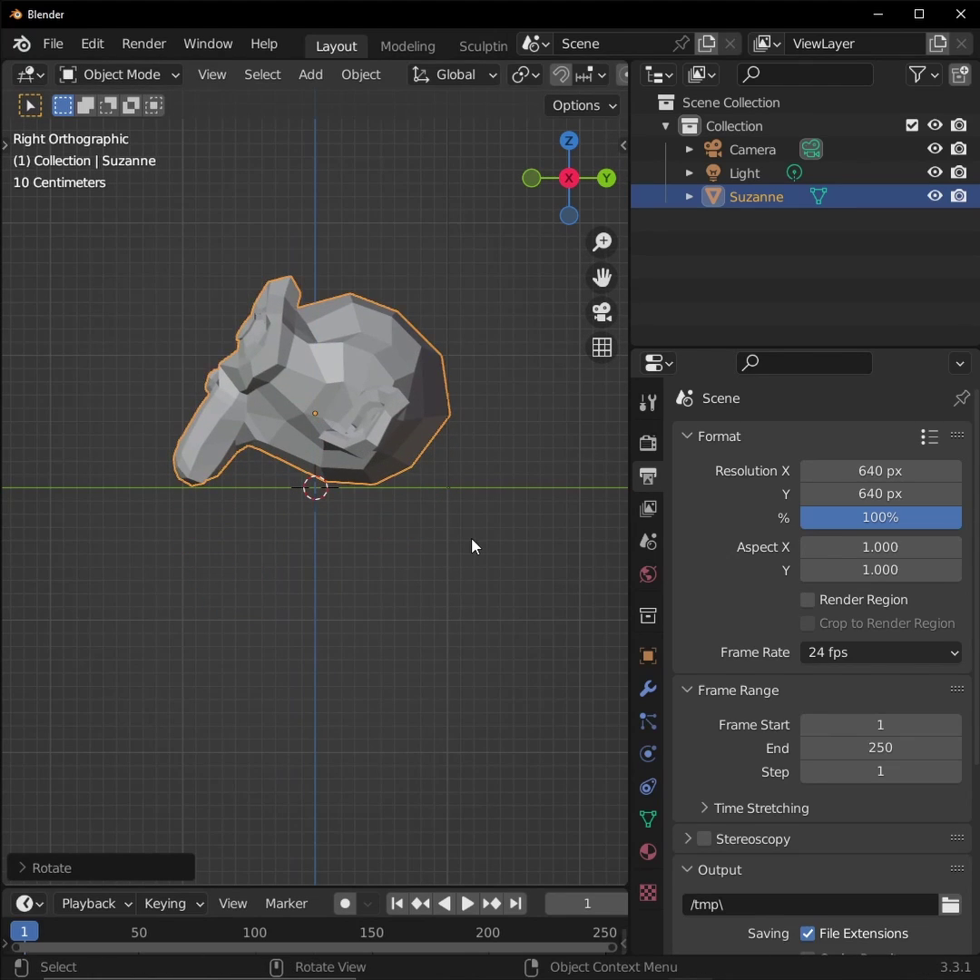
Add a level 3 subdivision surface to the monkey and shade it smooth
key(ctrl+3)
right_click(379, 436)
click(379, 435)
scroll(516, 556, down, 6)
middle_drag(452, 453, 555, 526)
scroll(556, 526, up, 3)
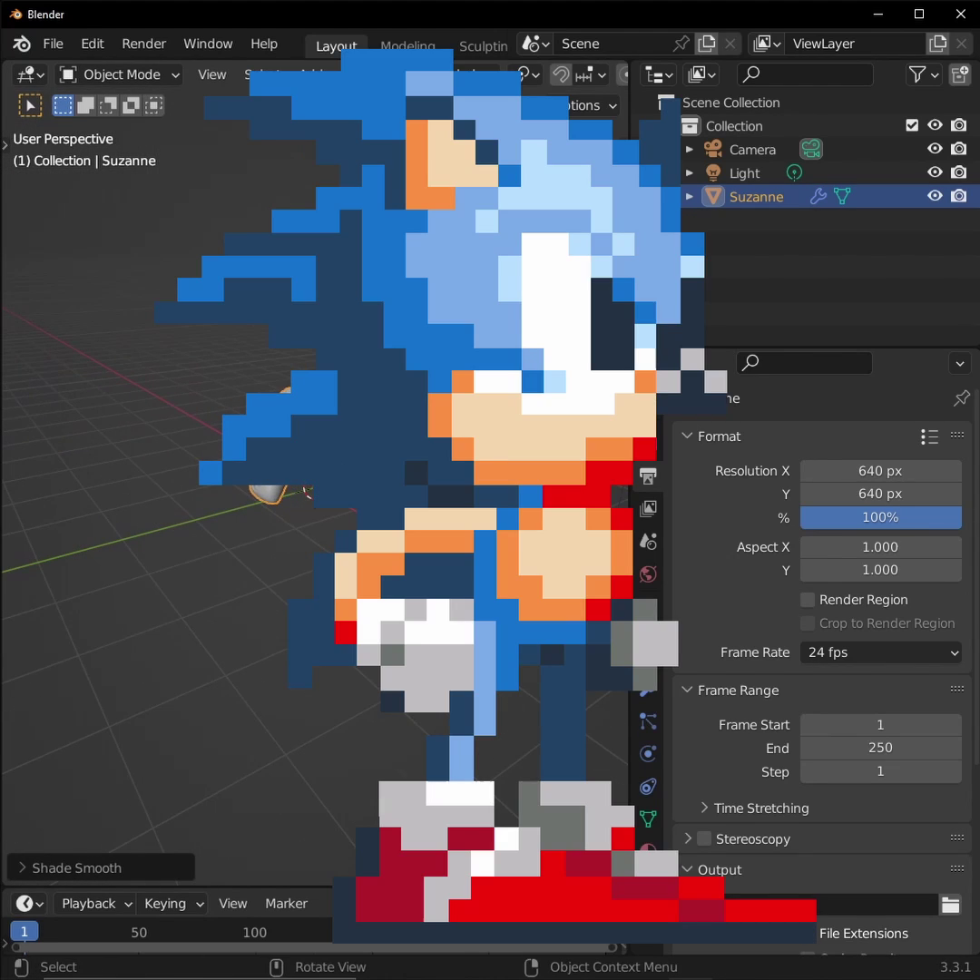
Switch to the Shading workspace and add a Shader to RGB node for the monkey's material
click(353, 45)
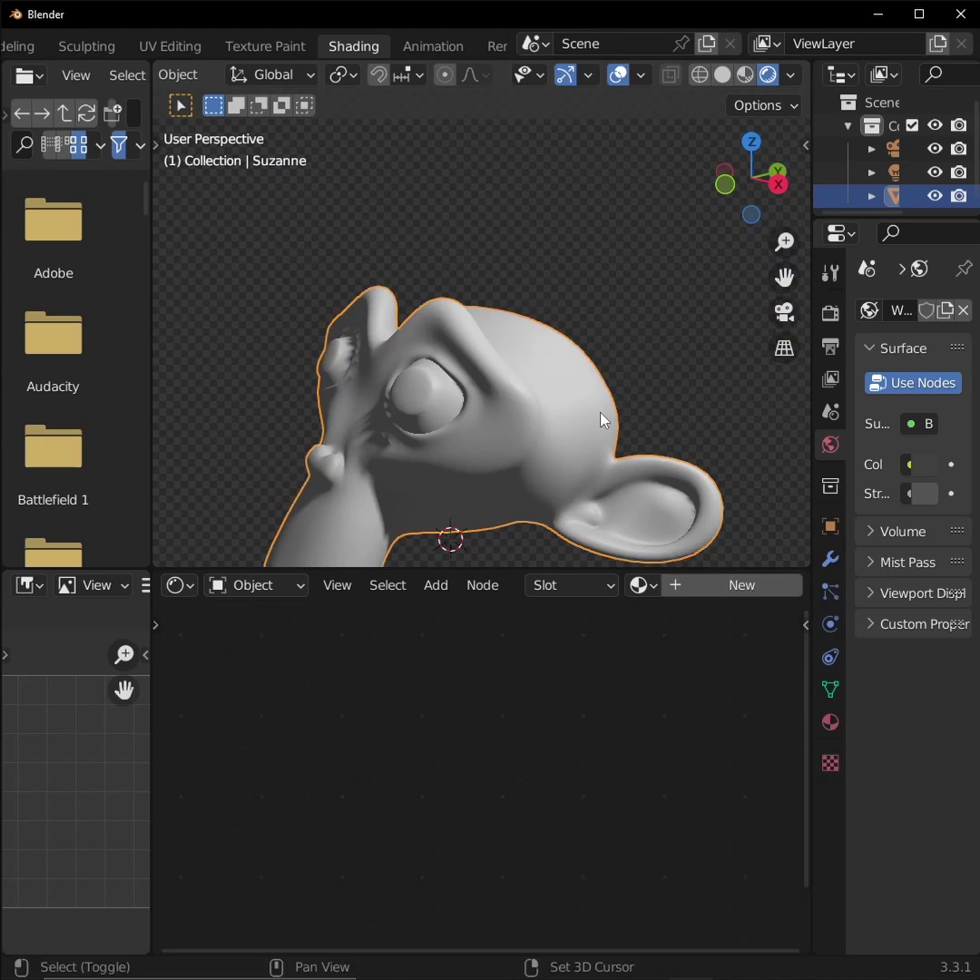
scroll(601, 420, down, 3)
scroll(586, 660, down, 4)
middle_drag(586, 661, 561, 718)
key(shift+a)
click(562, 719)
text(sga)
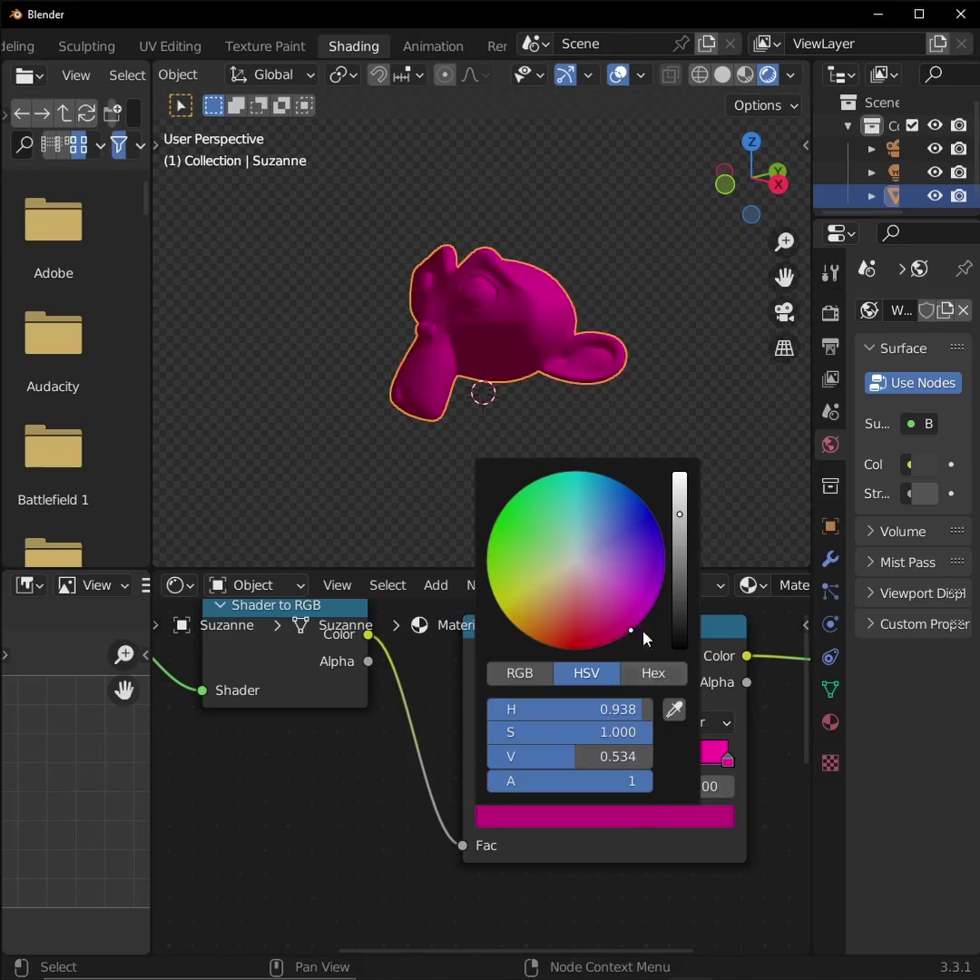
Recolor the magenta color ramp stop to a muted violet-blue and reposition the ramp's stops to adjust the shading bands
drag(646, 637, 606, 602)
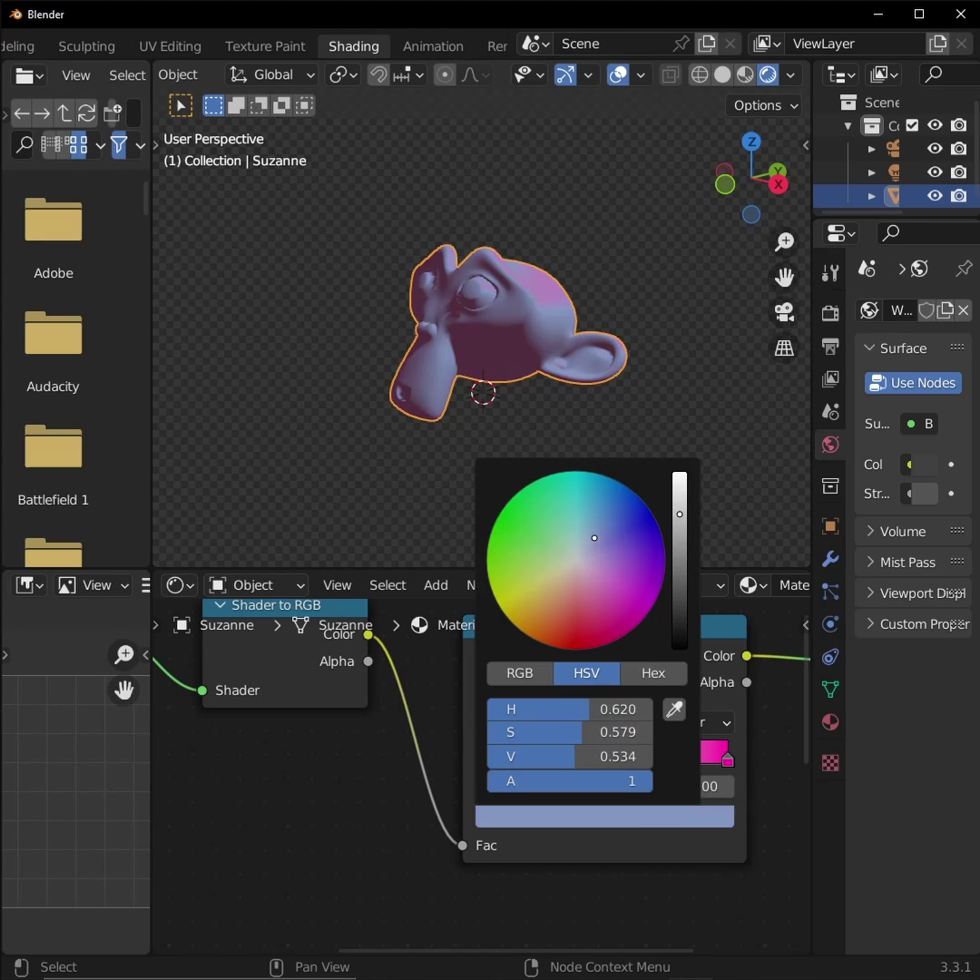
drag(729, 760, 631, 760)
drag(482, 760, 521, 760)
mouse_move(604, 760)
mouse_down()
mouse_move(533, 762)
mouse_move(603, 761)
mouse_up()
drag(512, 760, 491, 760)
scroll(380, 773, down, 1)
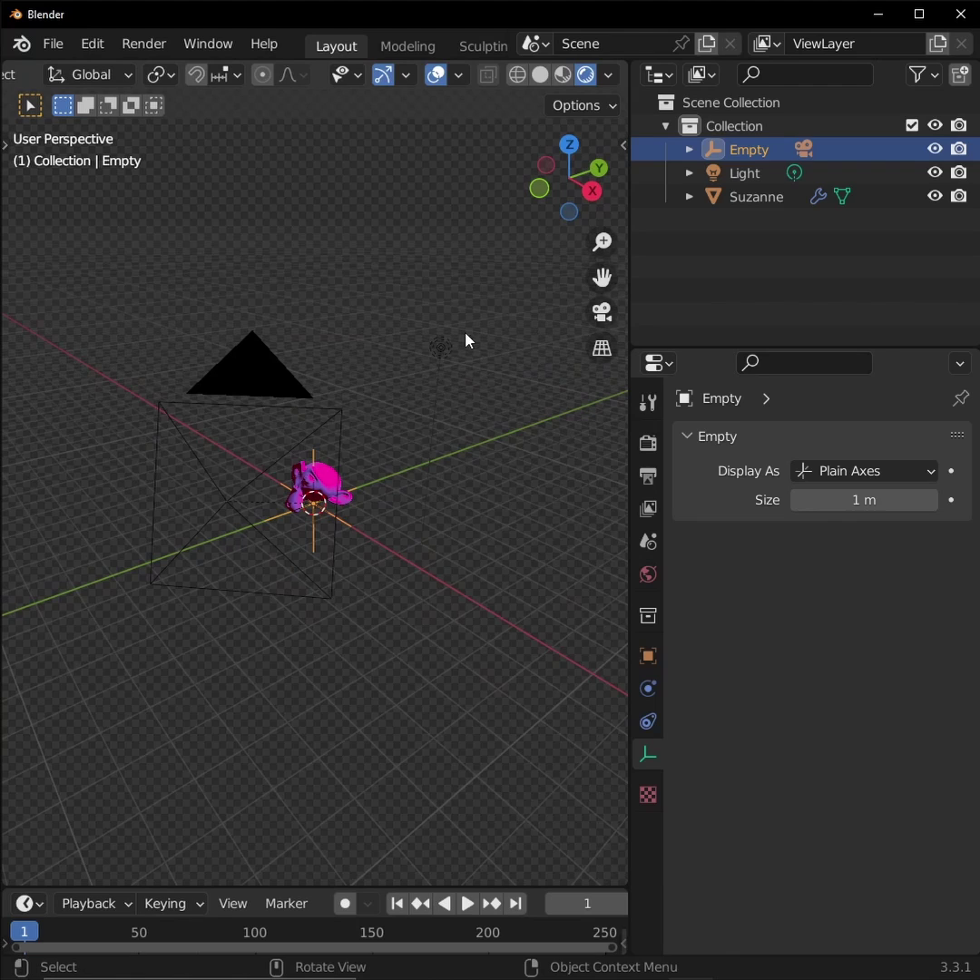
Set the point light's radius to 0 m
click(440, 350)
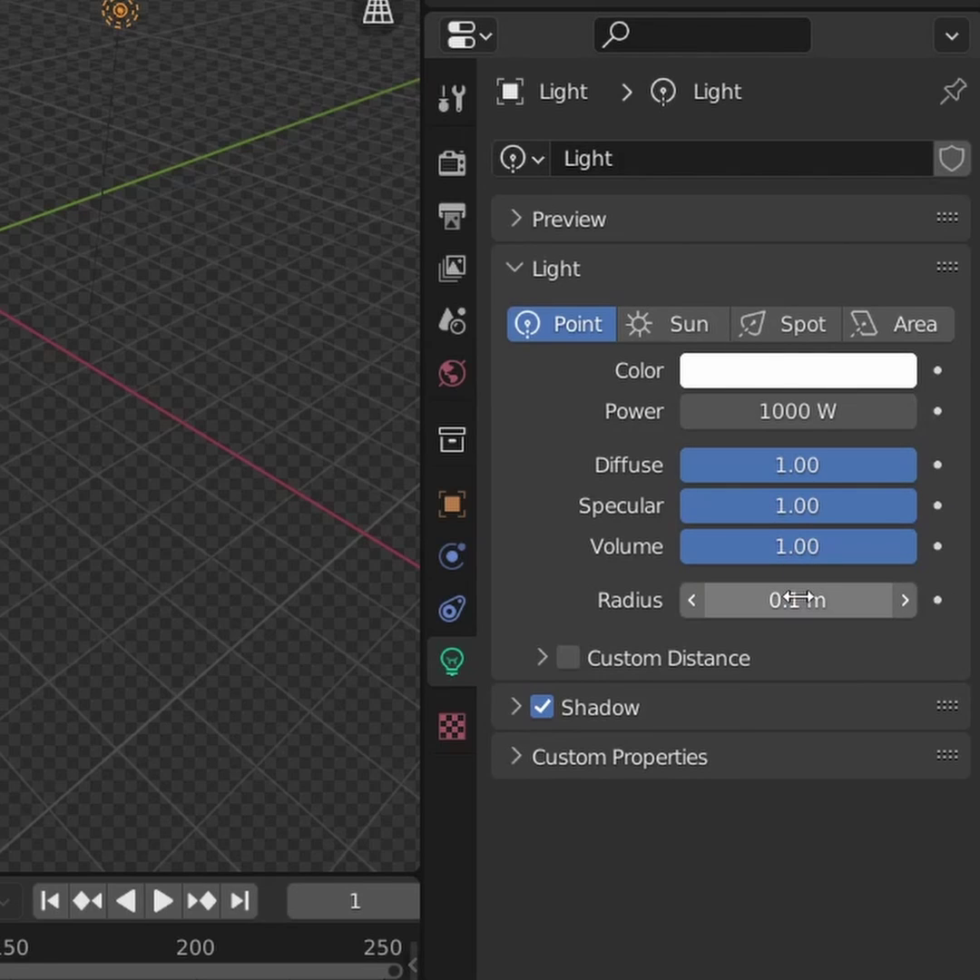
drag(810, 600, 762, 600)
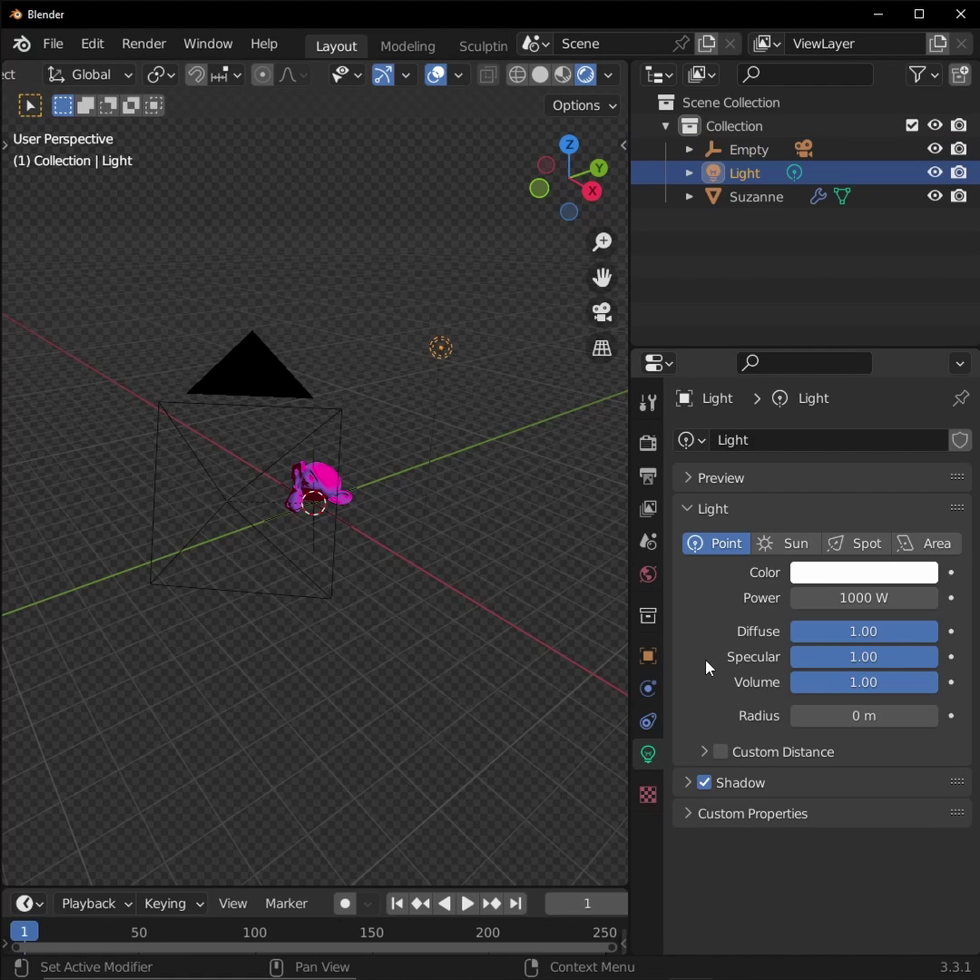
Look through the camera and set its lens type to Orthographic
key(KP_0)
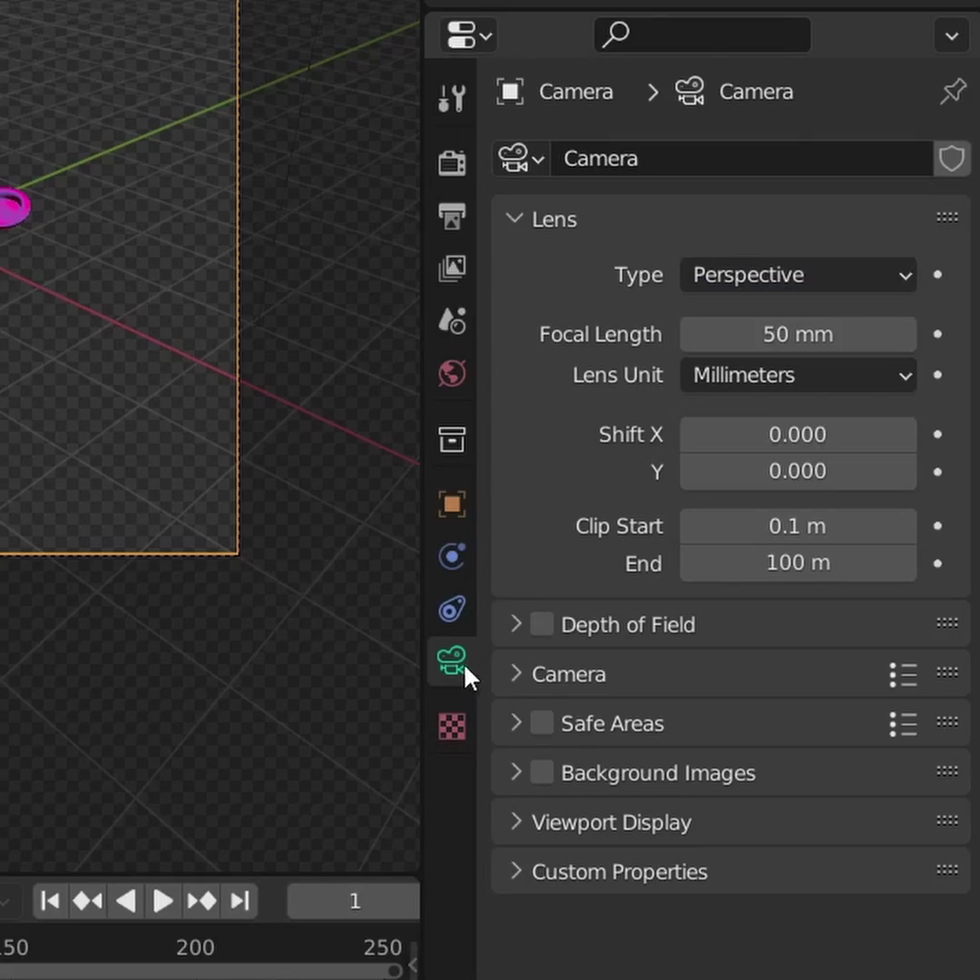
click(702, 281)
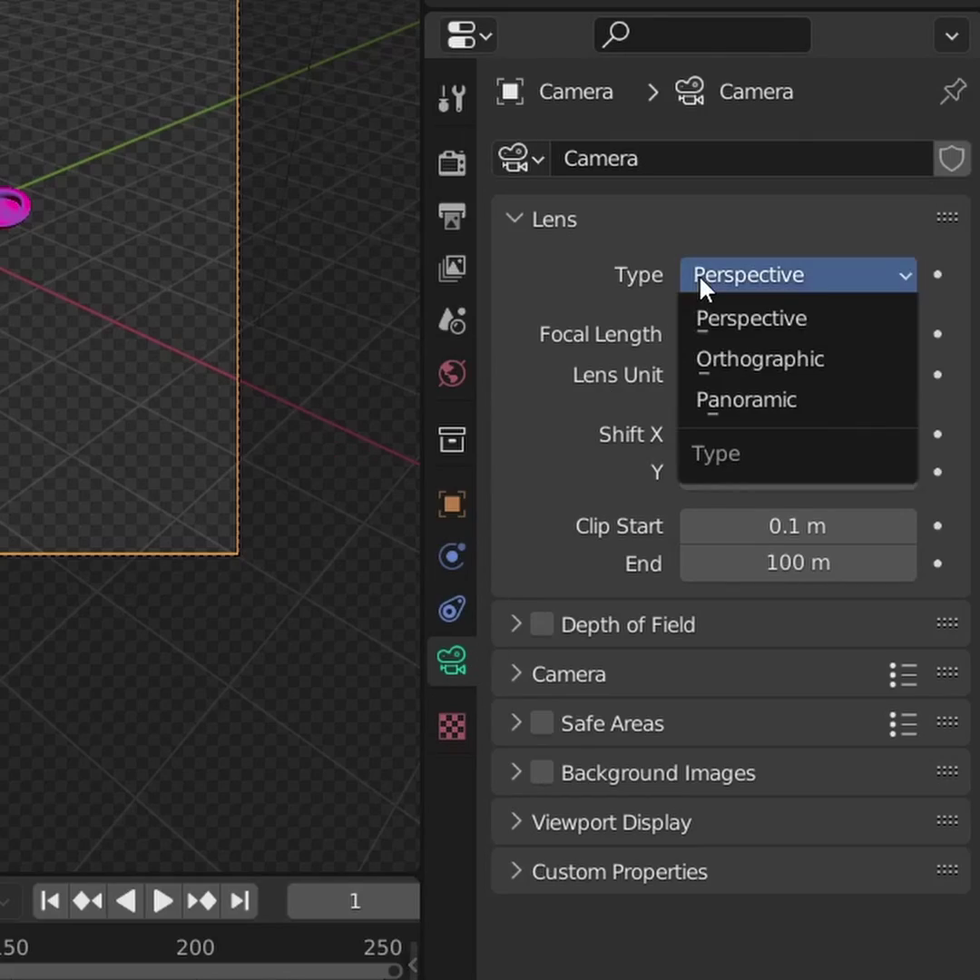
click(740, 358)
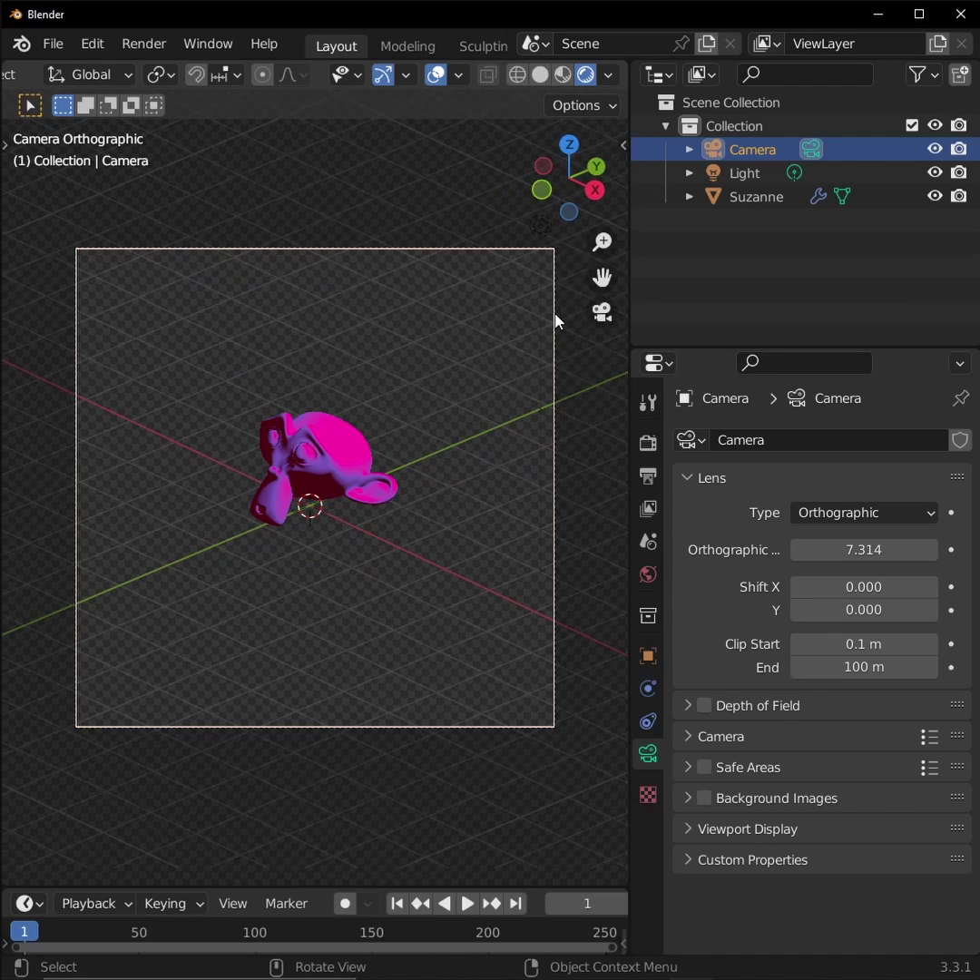
Set the camera's rotation to 65° on X and 45° on Z
key(n)
double_click(518, 286)
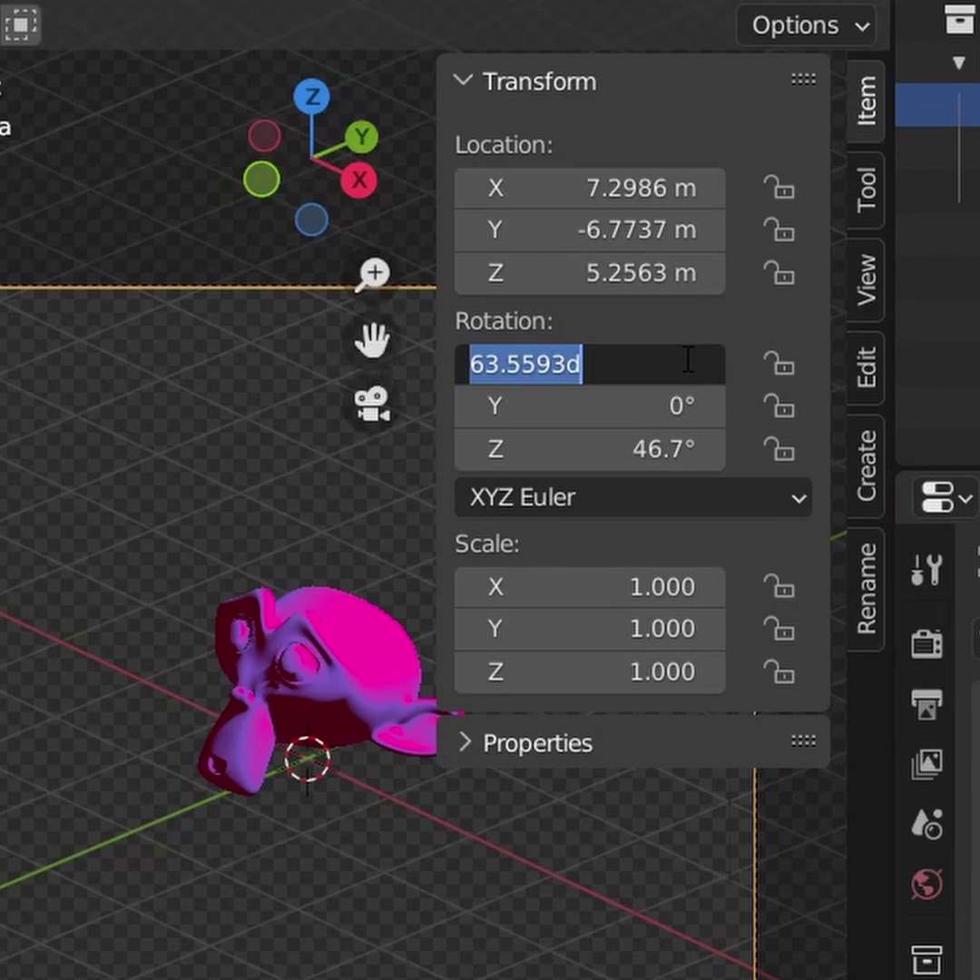
text(65)
key(Return)
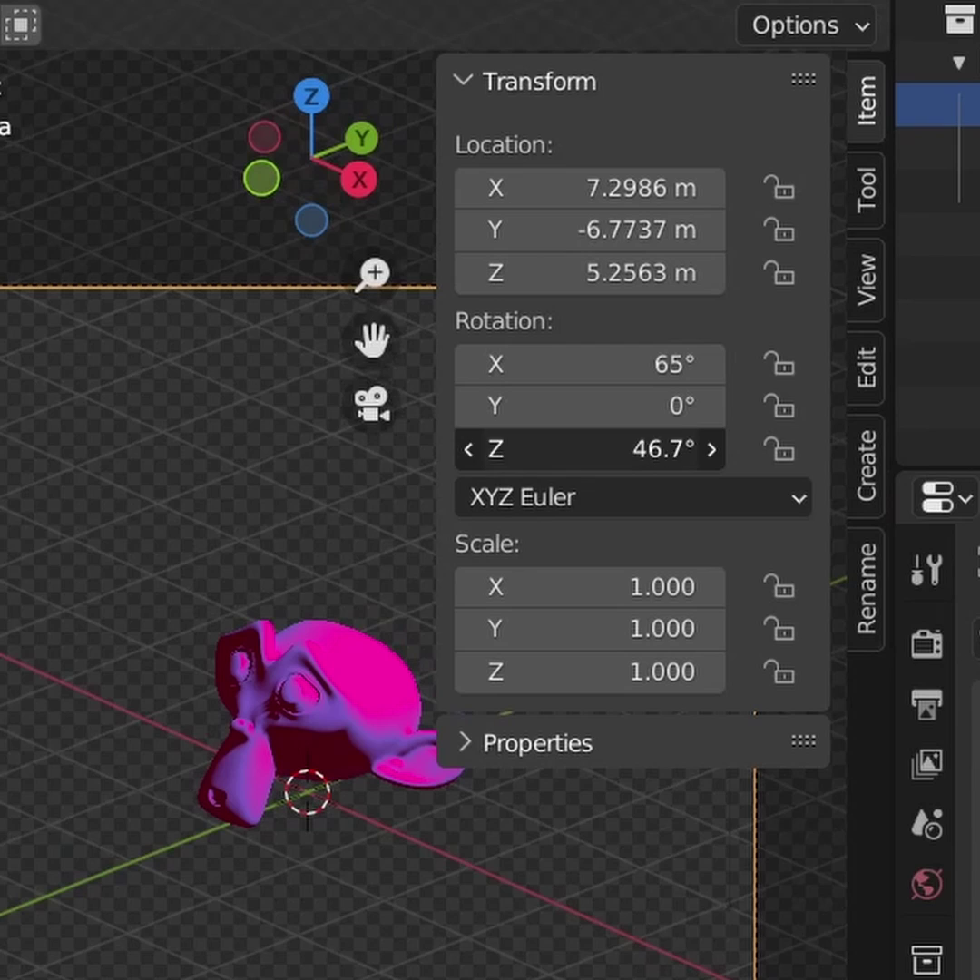
double_click(664, 451)
text(45)
key(Return)
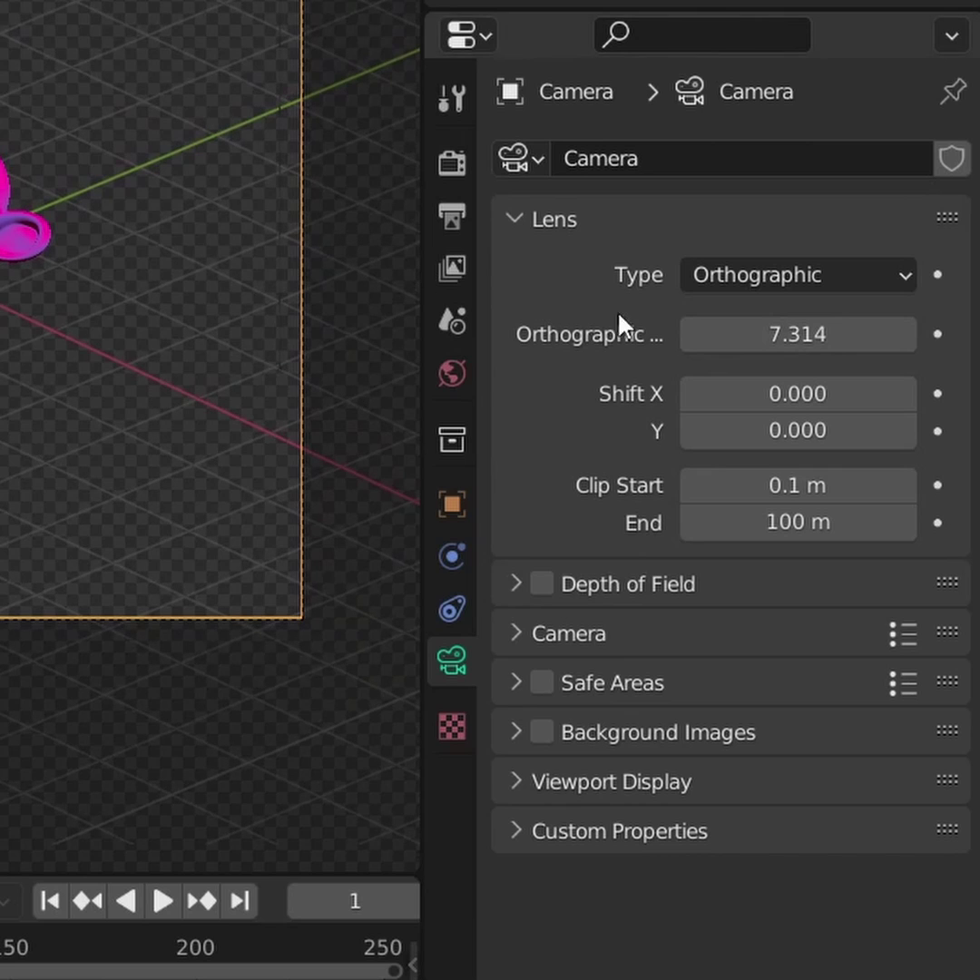
Set the camera's orthographic scale to 3.014 and move the camera to frame the monkey
mouse_move(726, 334)
mouse_down()
mouse_move(695, 332)
mouse_move(708, 334)
mouse_up()
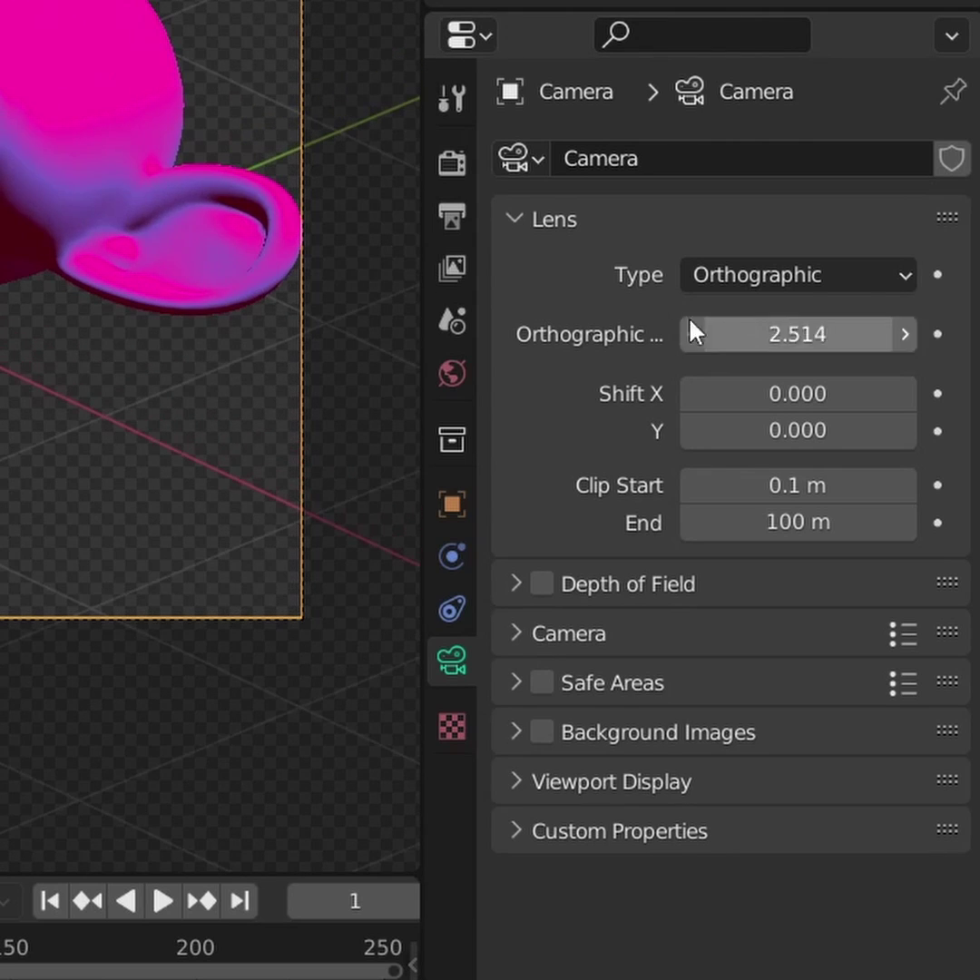
key(g)
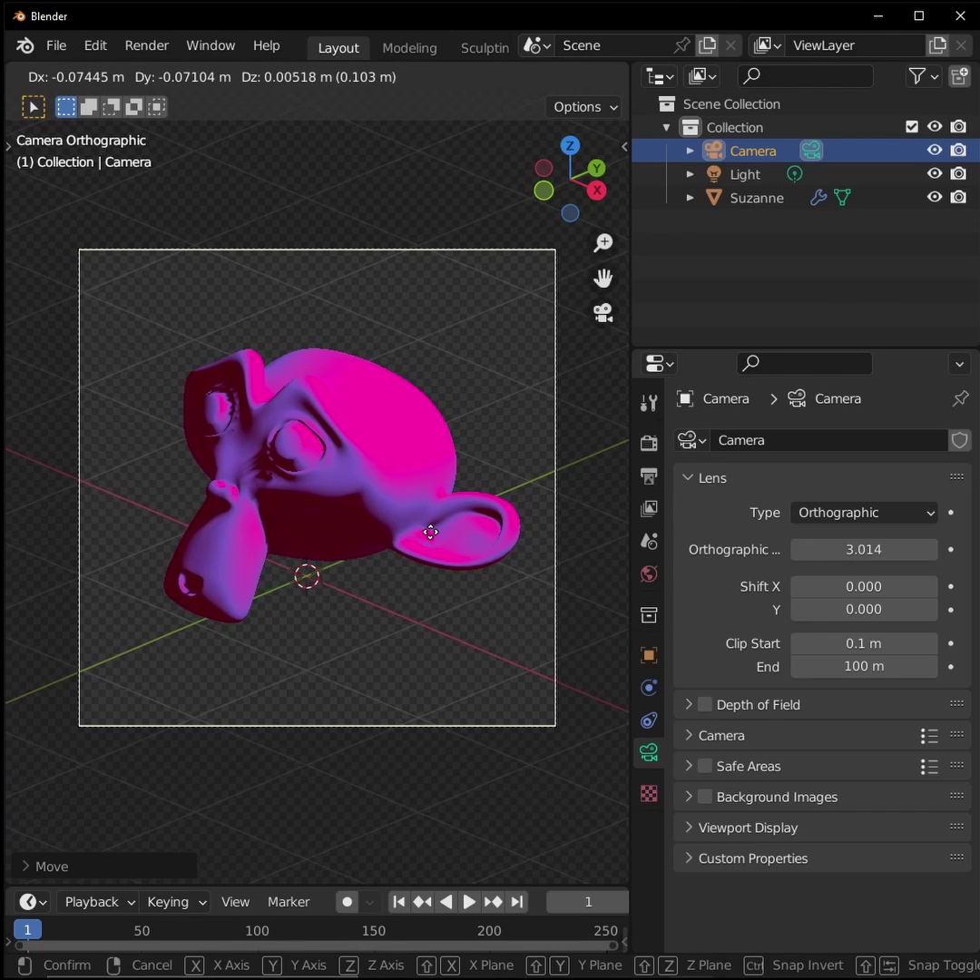
click(430, 531)
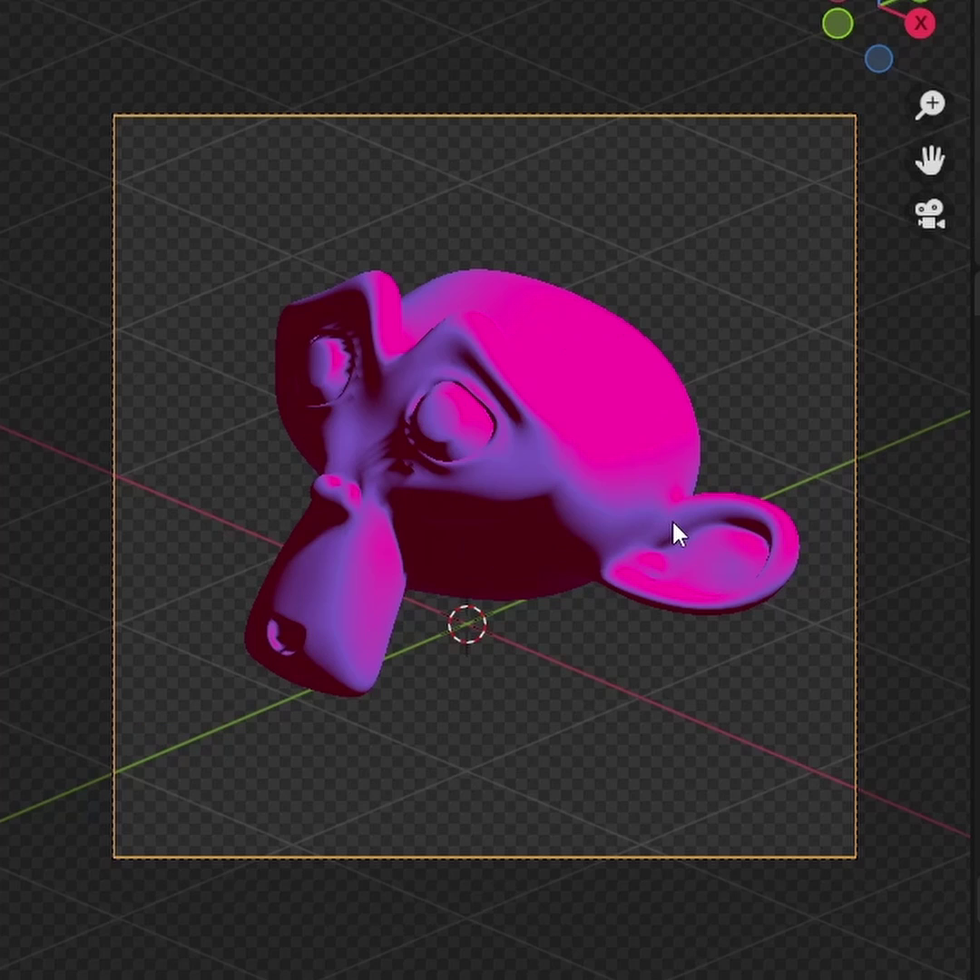
Add a Plain Axes empty at the world origin
key(shift+a)
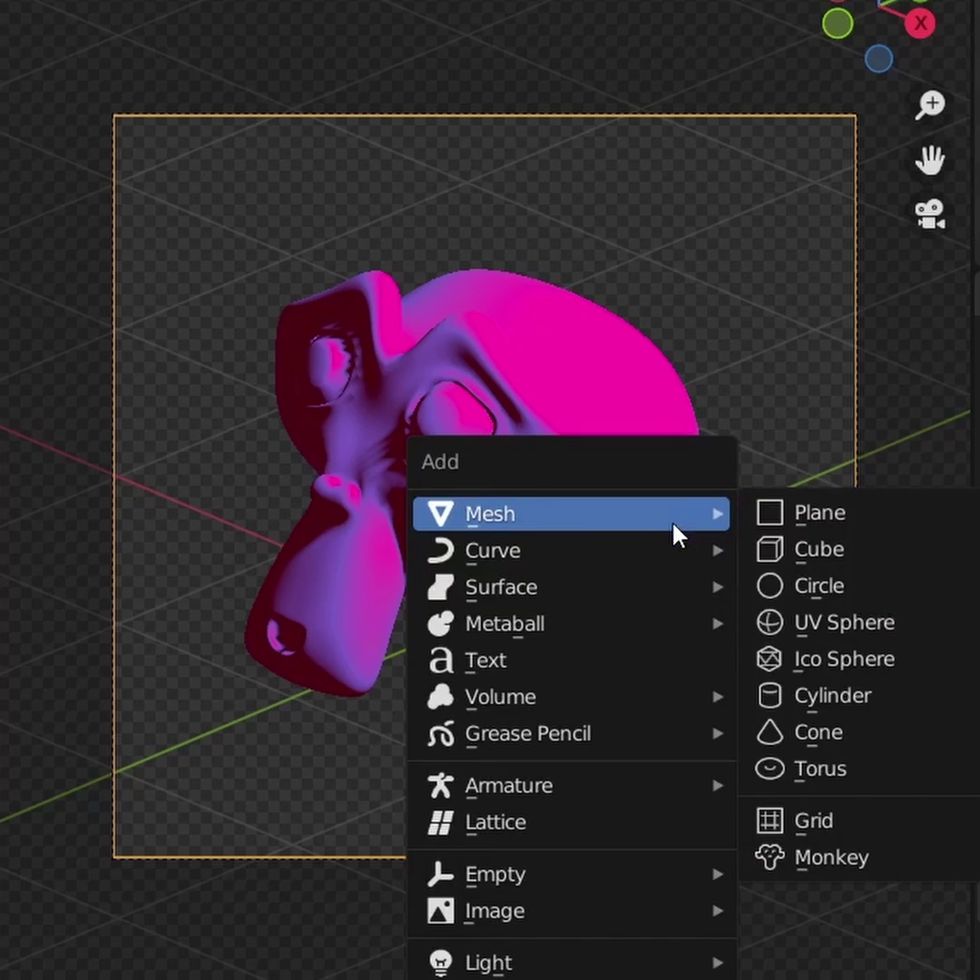
mouse_move(415, 736)
click(807, 876)
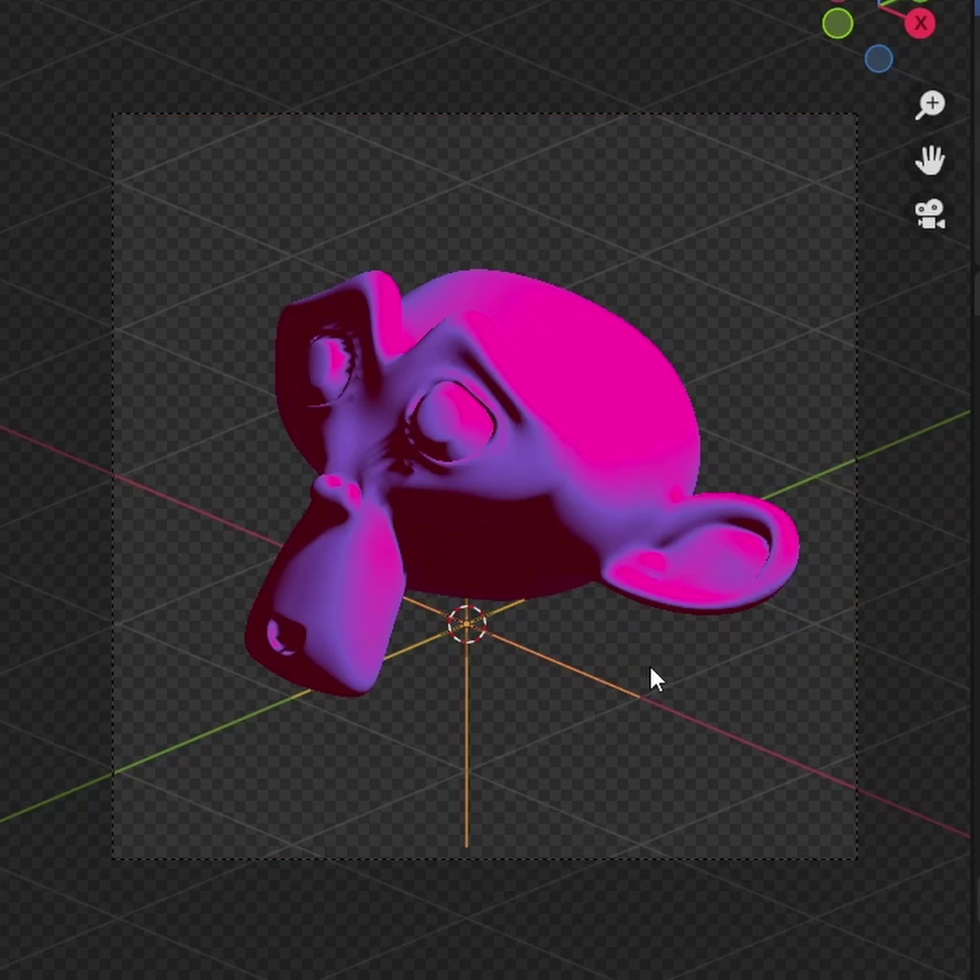
Parent the camera to the empty using the Object parent type
click(862, 702)
click(868, 698)
click(857, 704)
shift+click(750, 743)
key(ctrl+p)
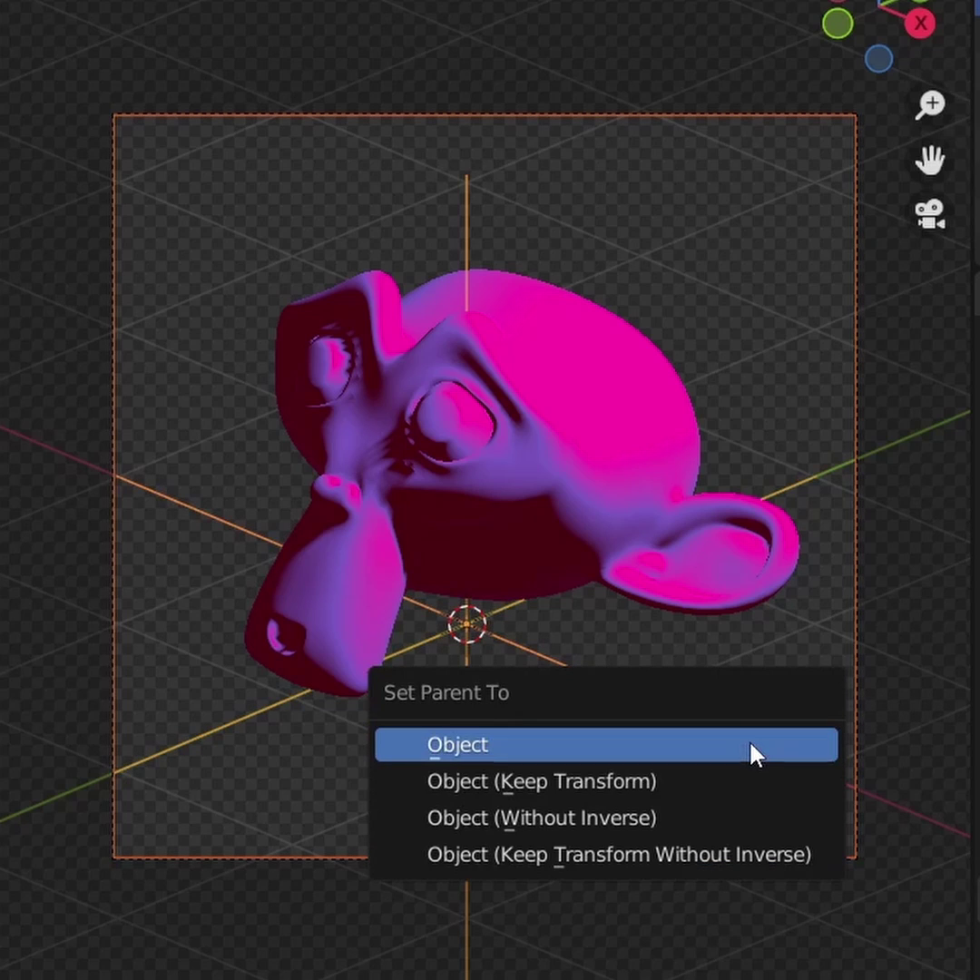
click(775, 755)
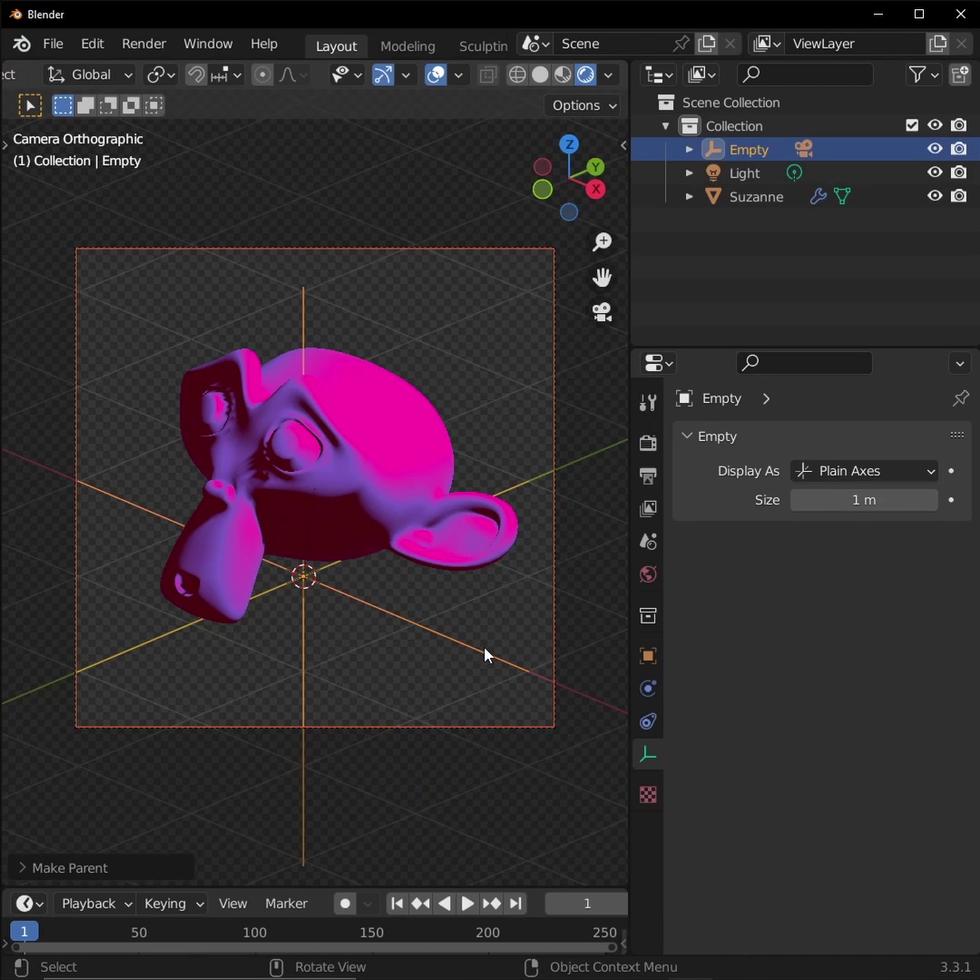
Try rotating the empty around the Z axis to orbit the camera around the monkey
click(488, 653)
key(r)
key(z)
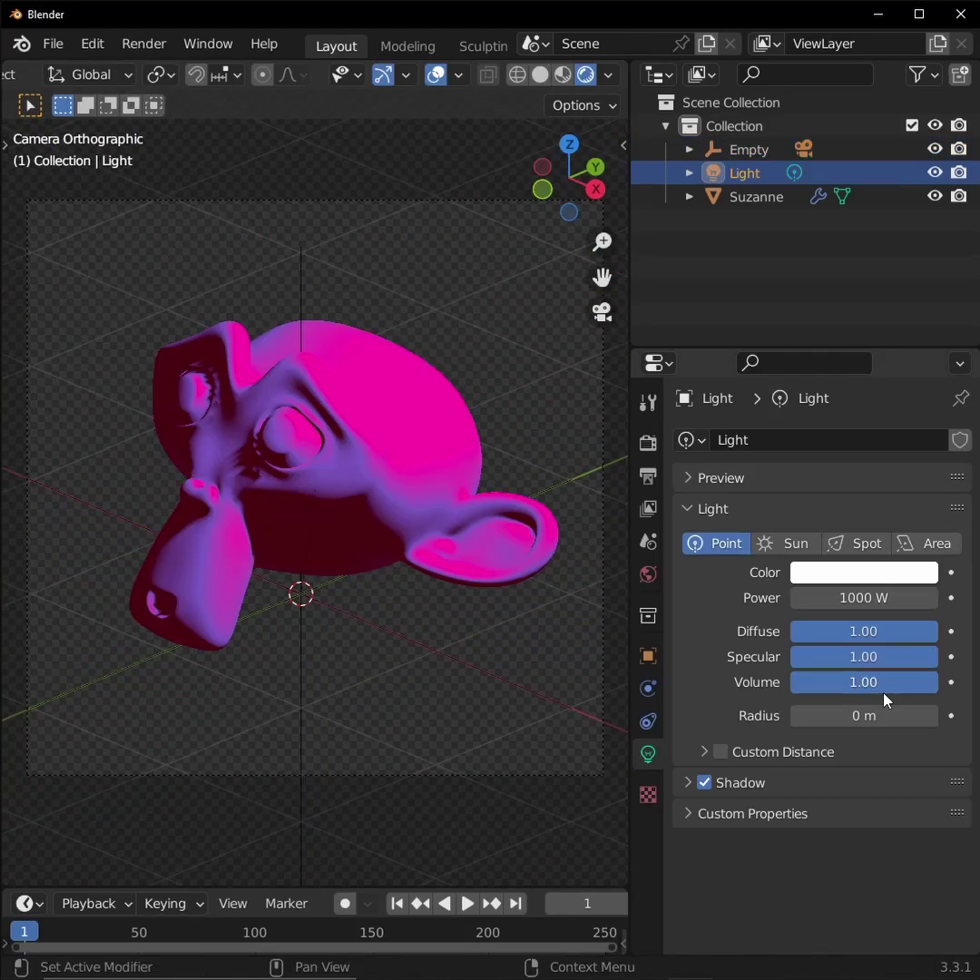
Render the monkey from the camera view
click(491, 678)
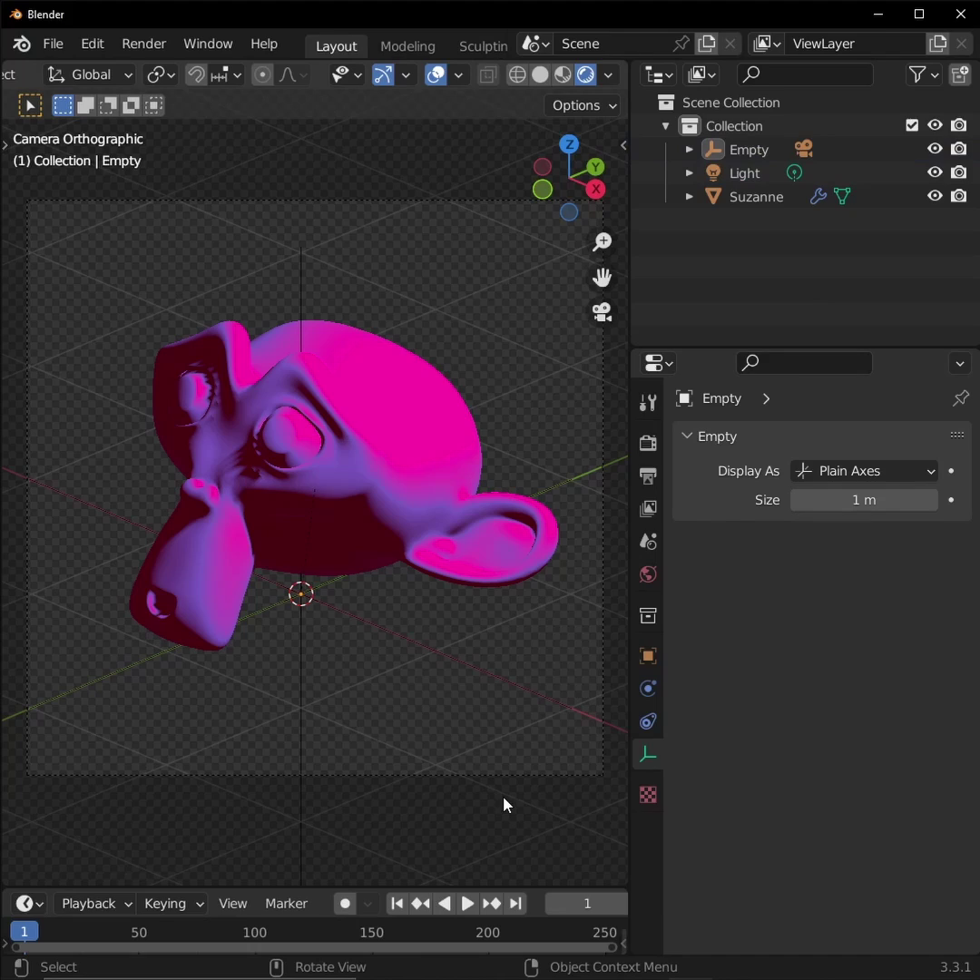
key(F12)
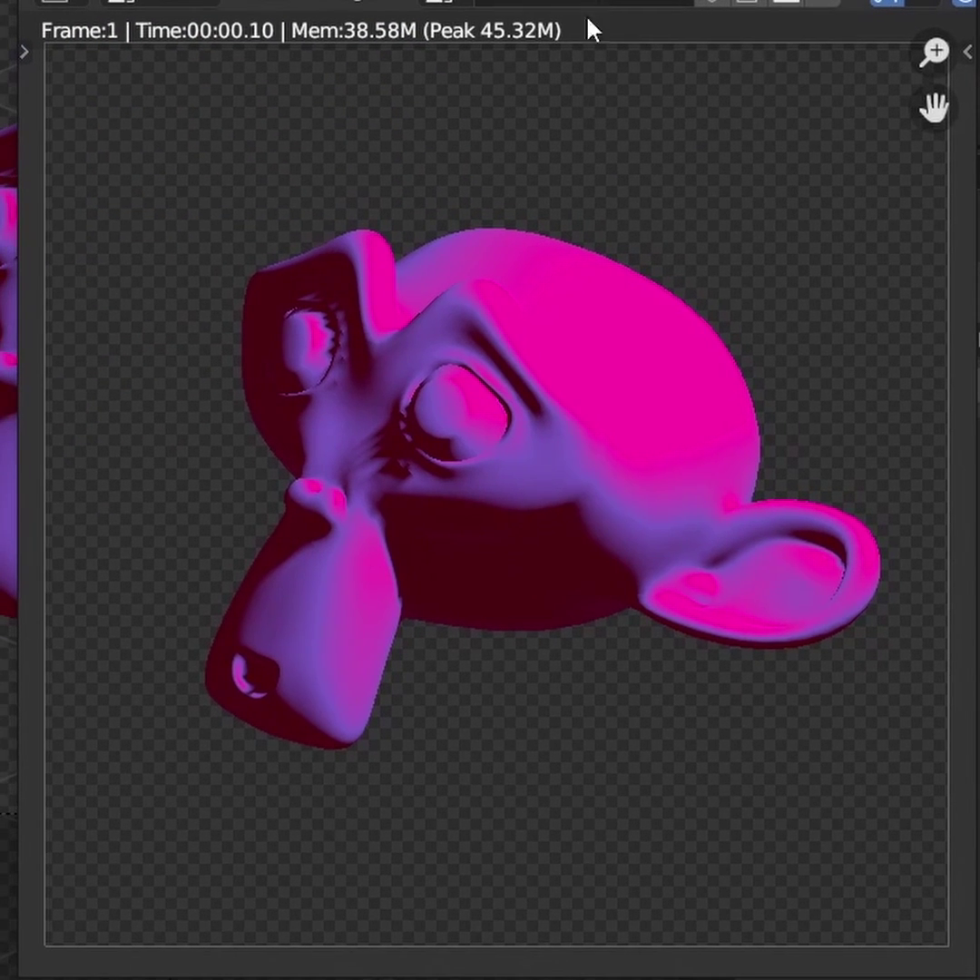
scroll(565, 518, up, 2)
Switch to the Compositing workspace, hide the node editor's sidebar and enable compositing nodes
click(670, 56)
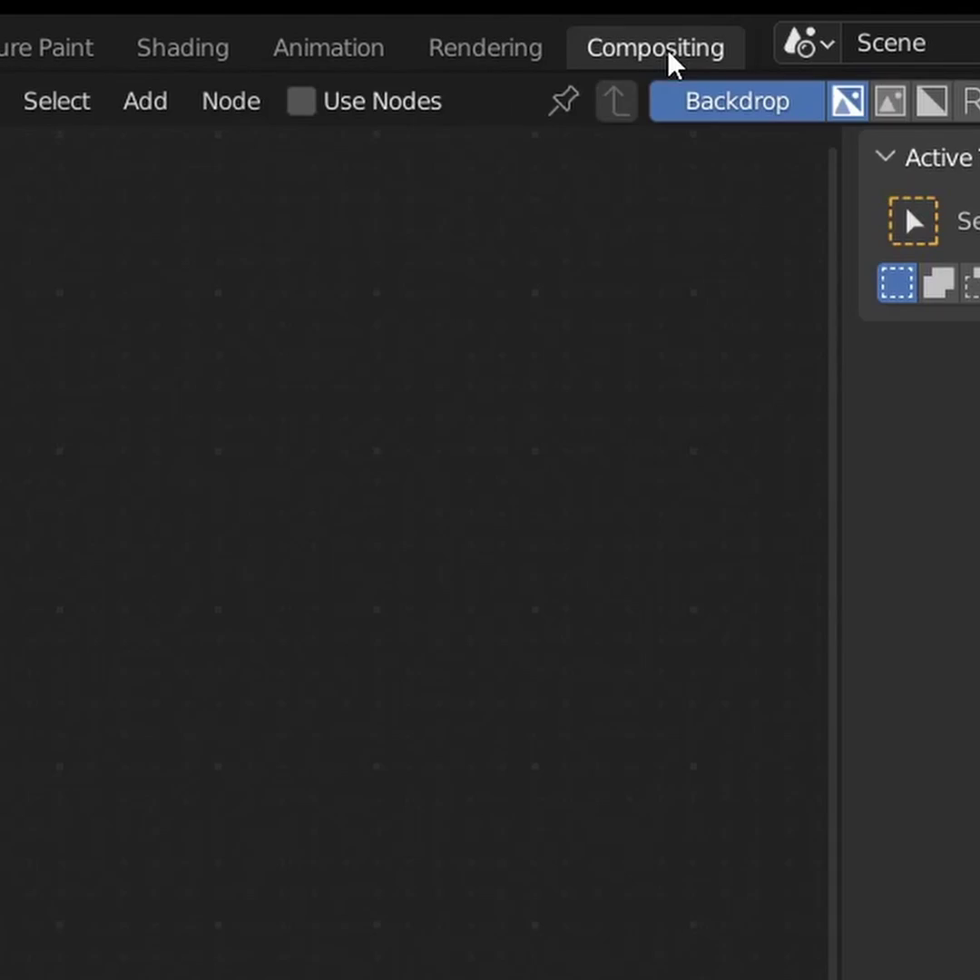
key(n)
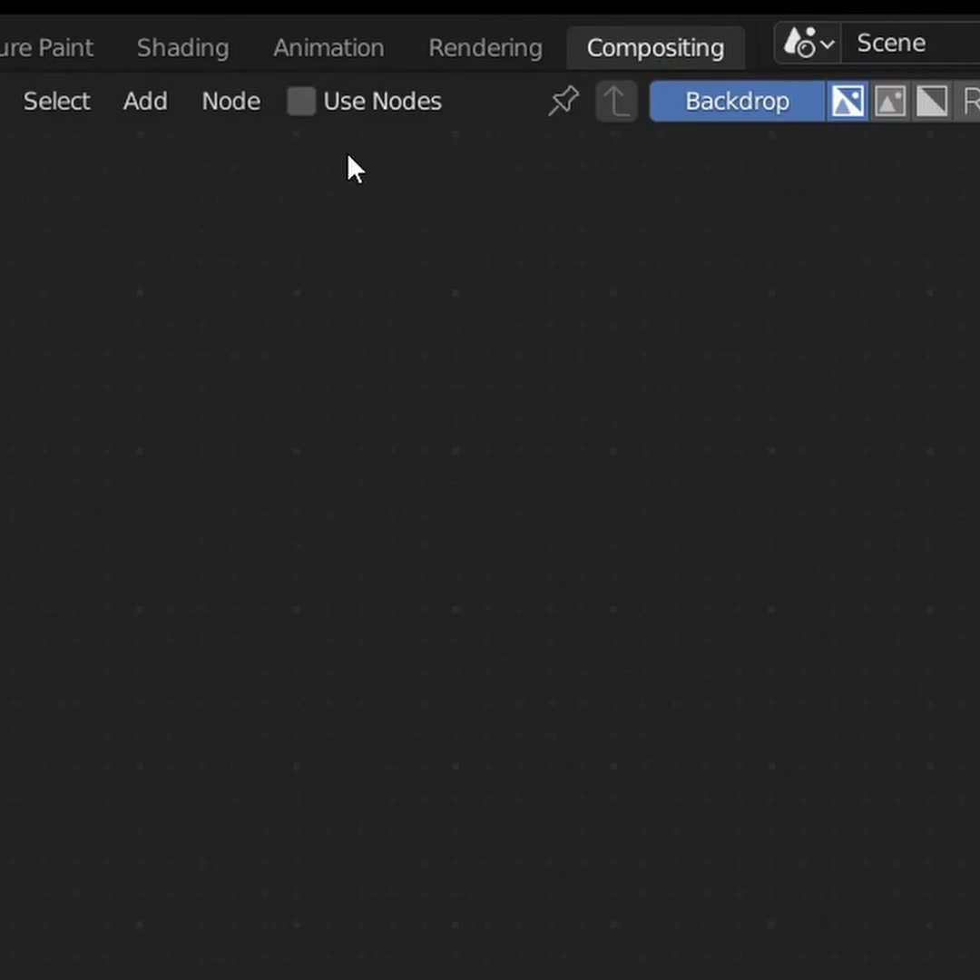
click(314, 108)
Split the node editor area vertically and turn the new area into an Image Editor
right_click(813, 322)
click(813, 318)
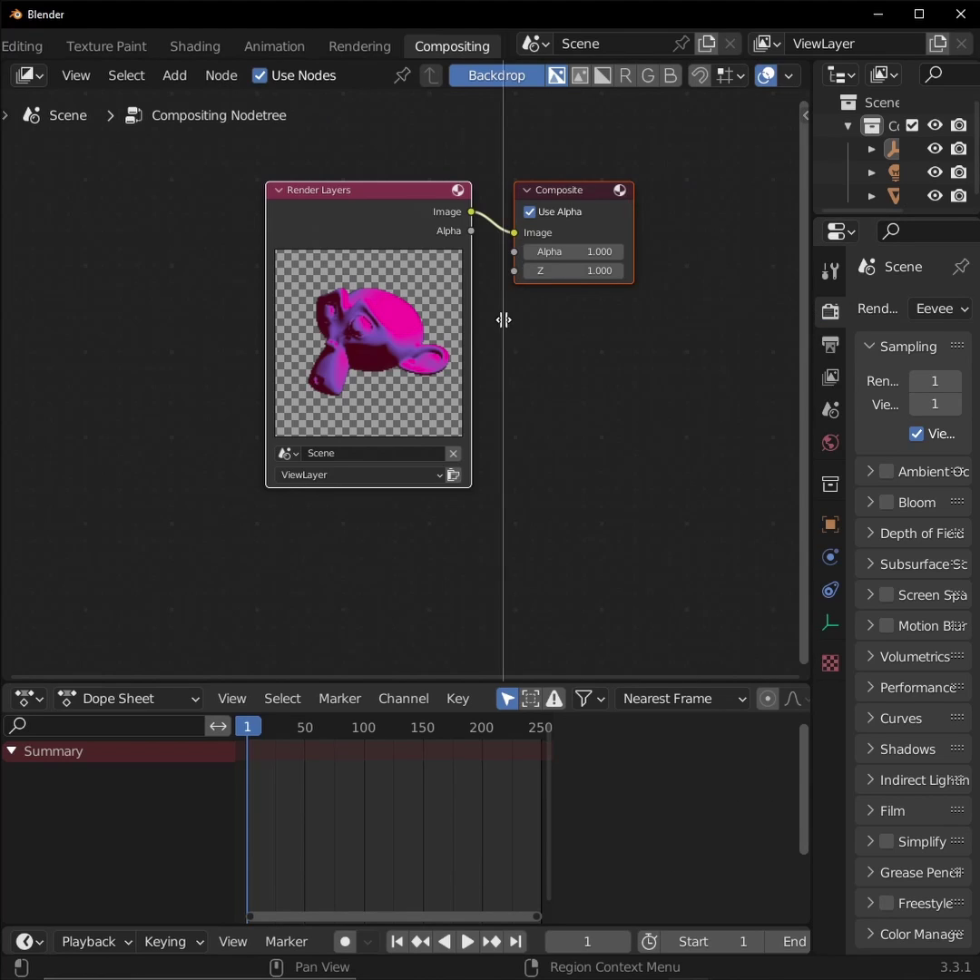
click(503, 319)
click(532, 75)
click(172, 164)
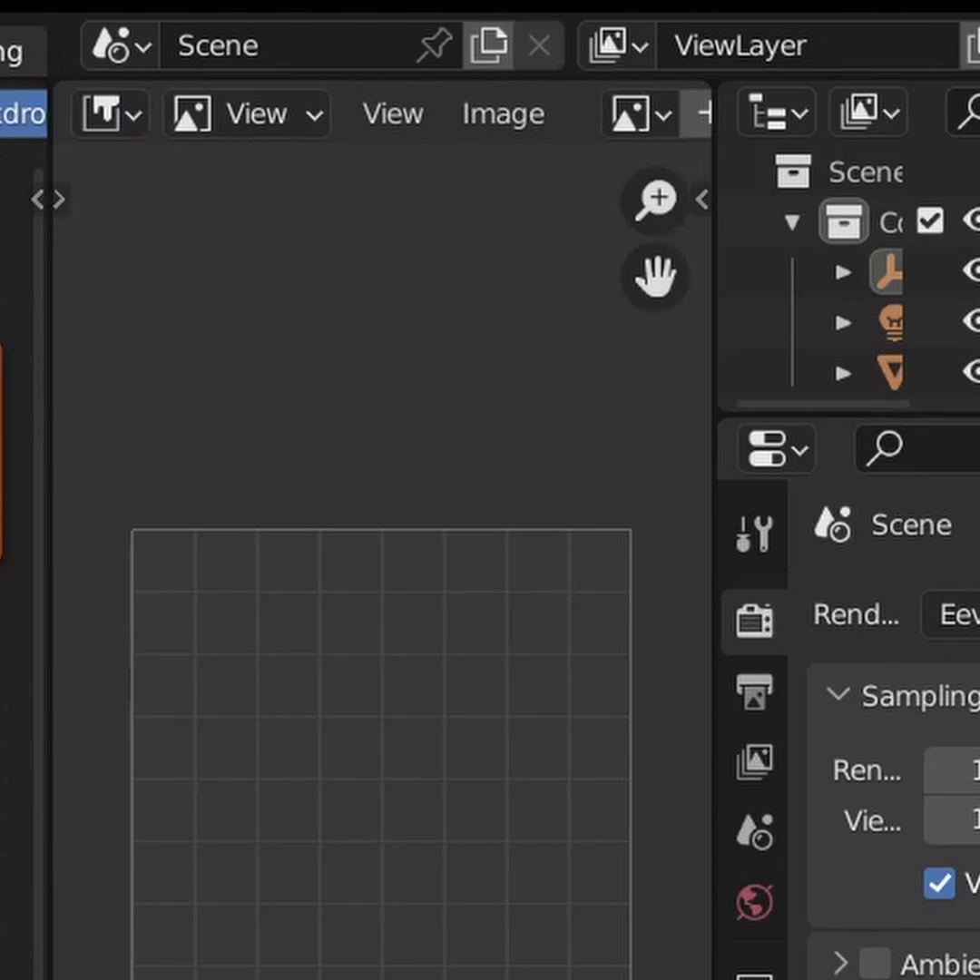
Display the Render Result in the new Image Editor
scroll(427, 127, down, 5)
click(350, 113)
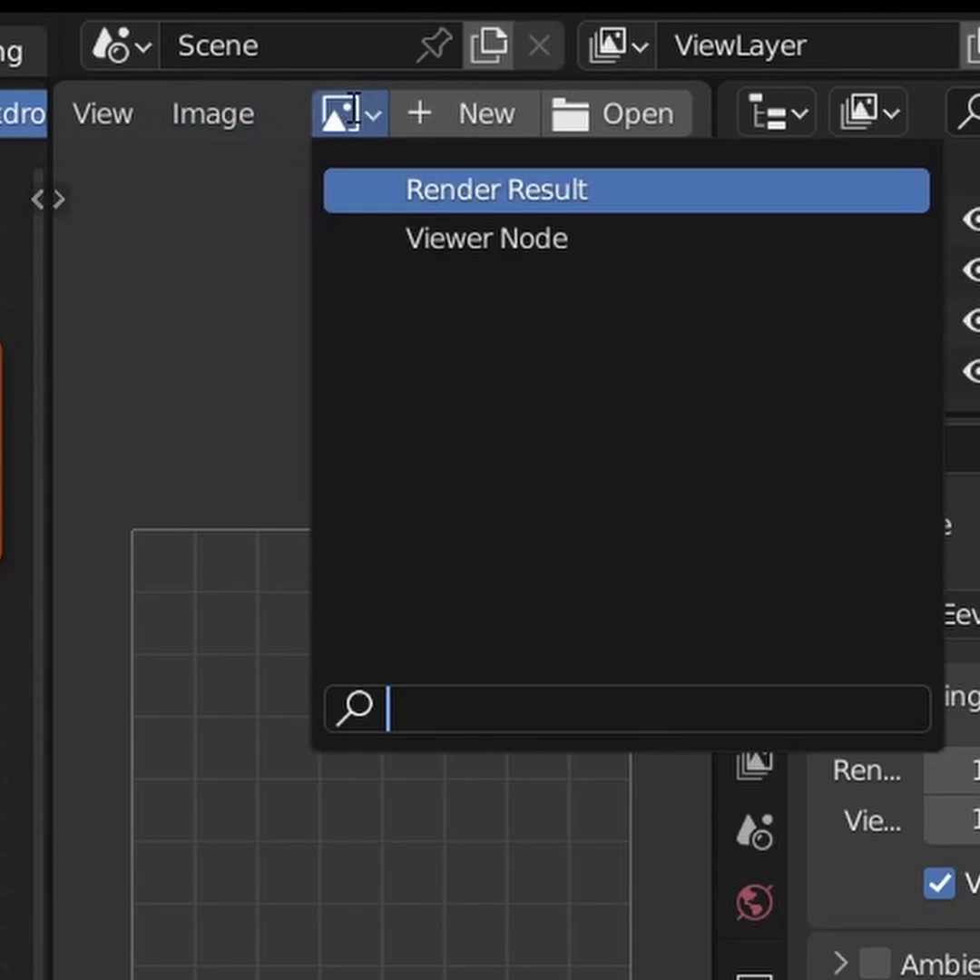
click(434, 195)
scroll(553, 321, up, 2)
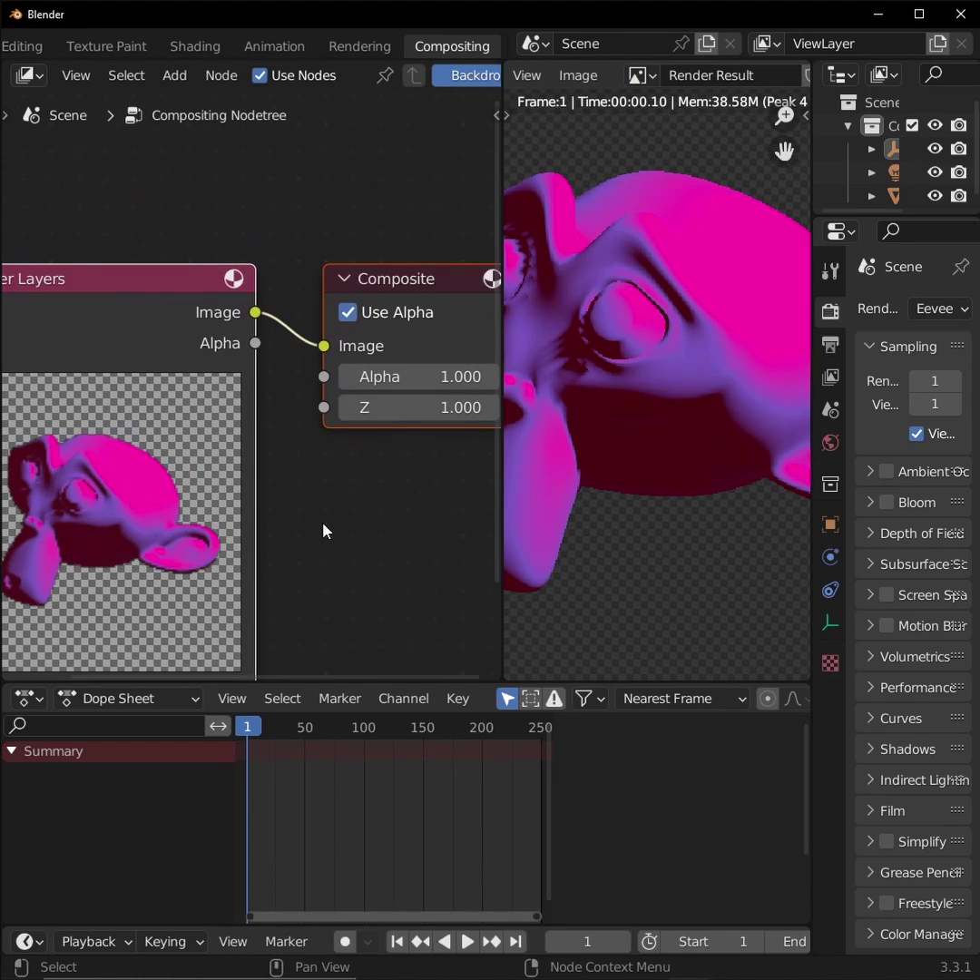
Insert a Scale node between Render Layers and Composite and place a duplicate of it behind the first one
drag(398, 683, 392, 878)
middle_drag(370, 682, 385, 662)
key(shift+a)
text(ssca)
key(Return)
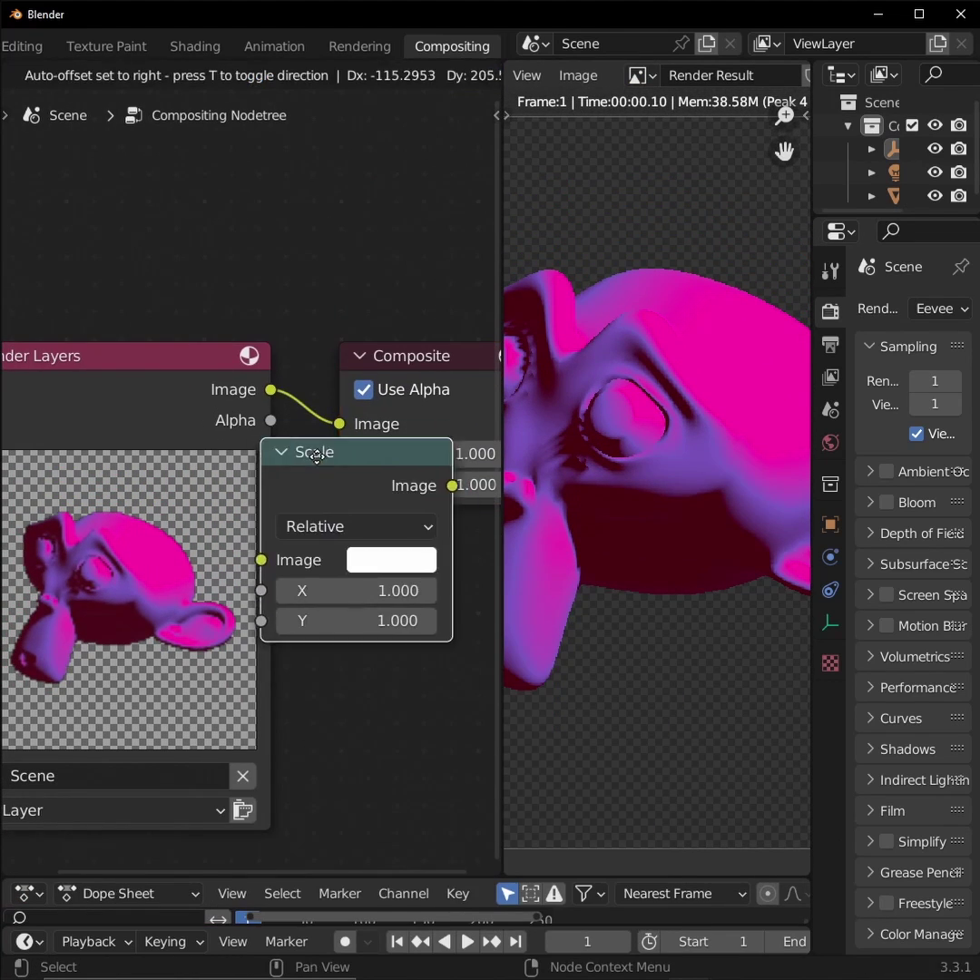
click(316, 457)
key(shift+d)
click(374, 377)
Insert a Pixelate node between the two Scale nodes
key(shift+a)
text(pi)
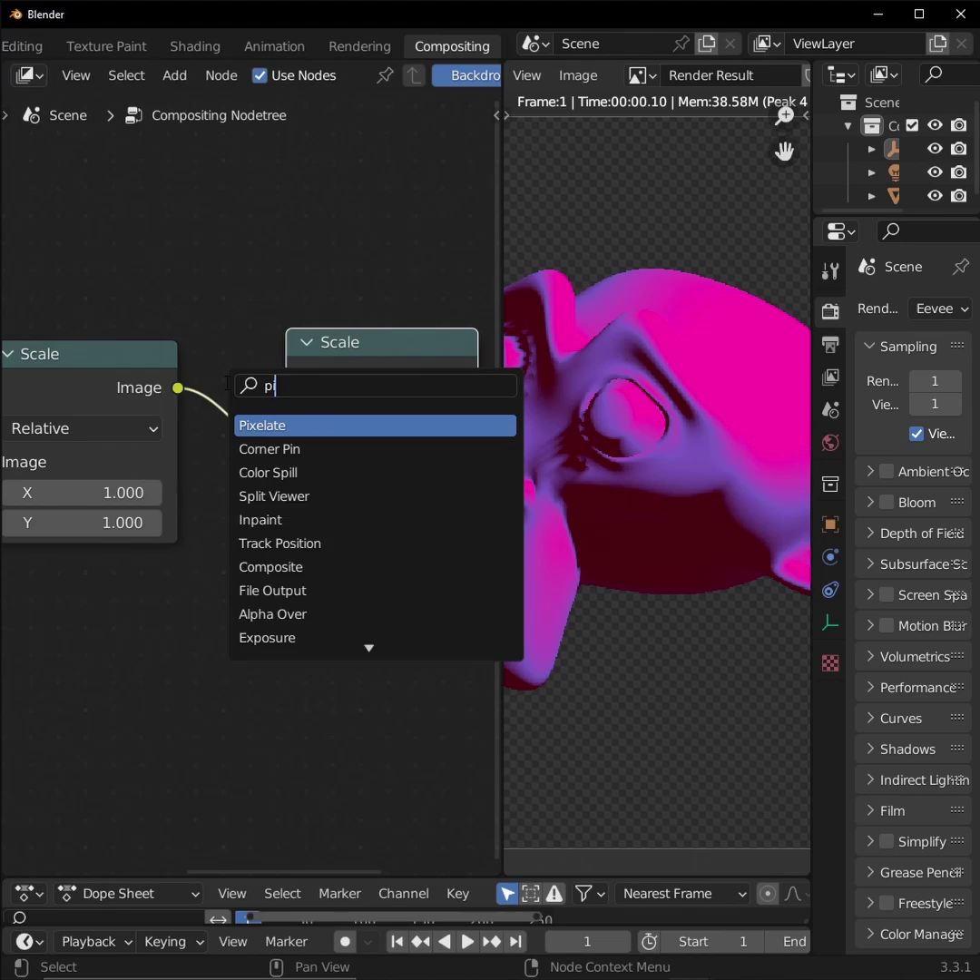
key(Return)
click(226, 408)
Set the first Scale node's X and Y to 0.1
drag(133, 494, 133, 521)
text(.1)
key(Return)
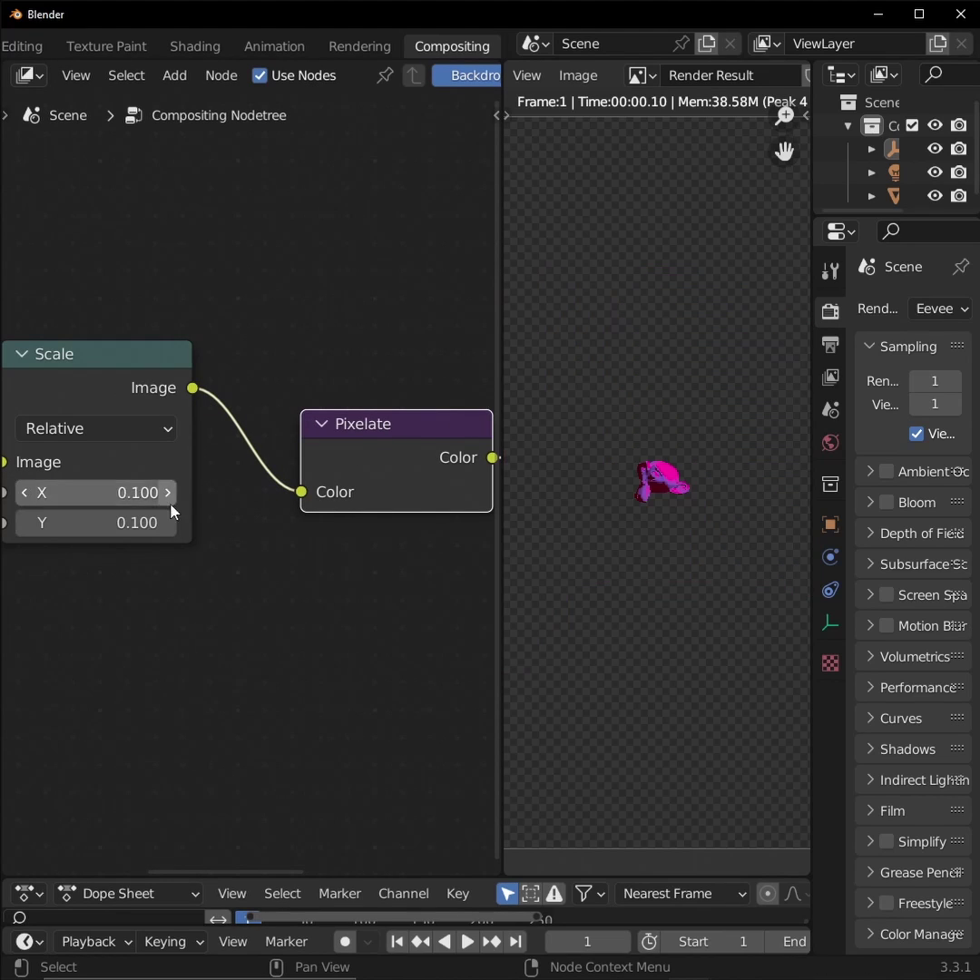
Set the second Scale node's X and Y to 10
middle_drag(381, 513, 26, 515)
mouse_move(355, 482)
mouse_down()
mouse_move(356, 514)
mouse_move(369, 481)
mouse_up()
key(Escape)
text(10)
key(Return)
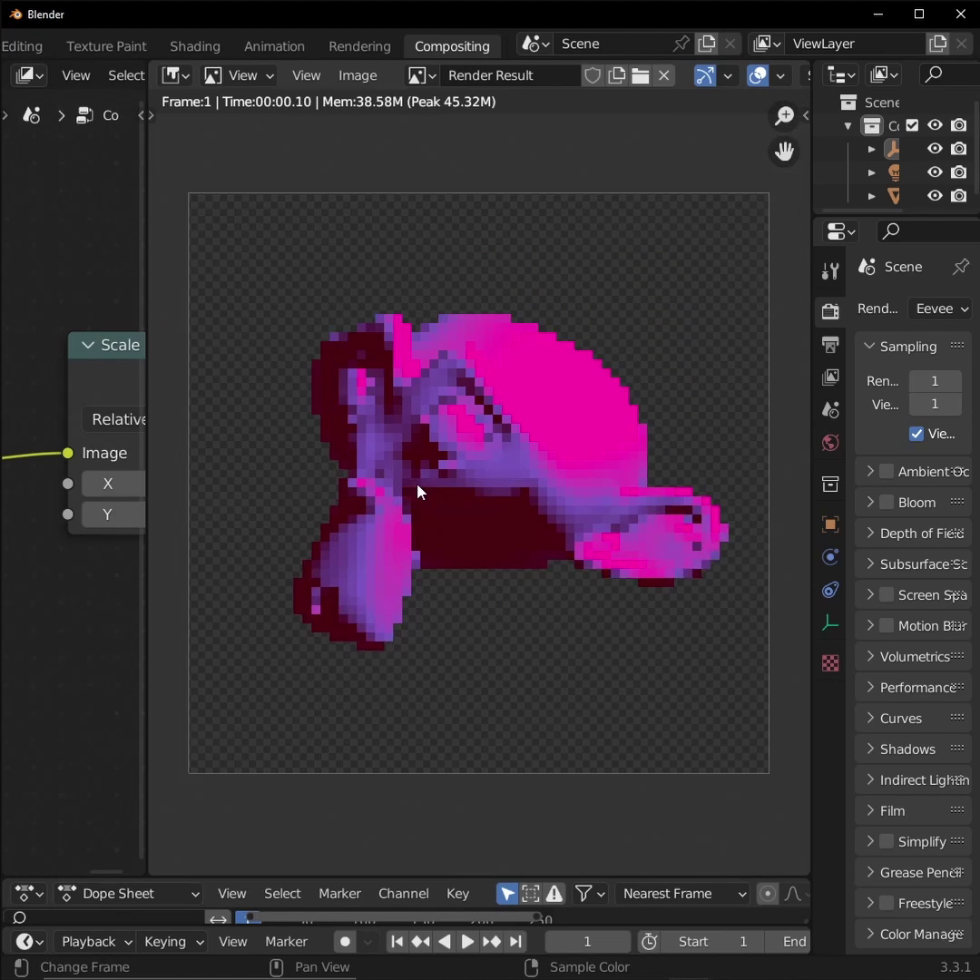
scroll(418, 484, up, 1)
shift+middle_drag(429, 488, 433, 492)
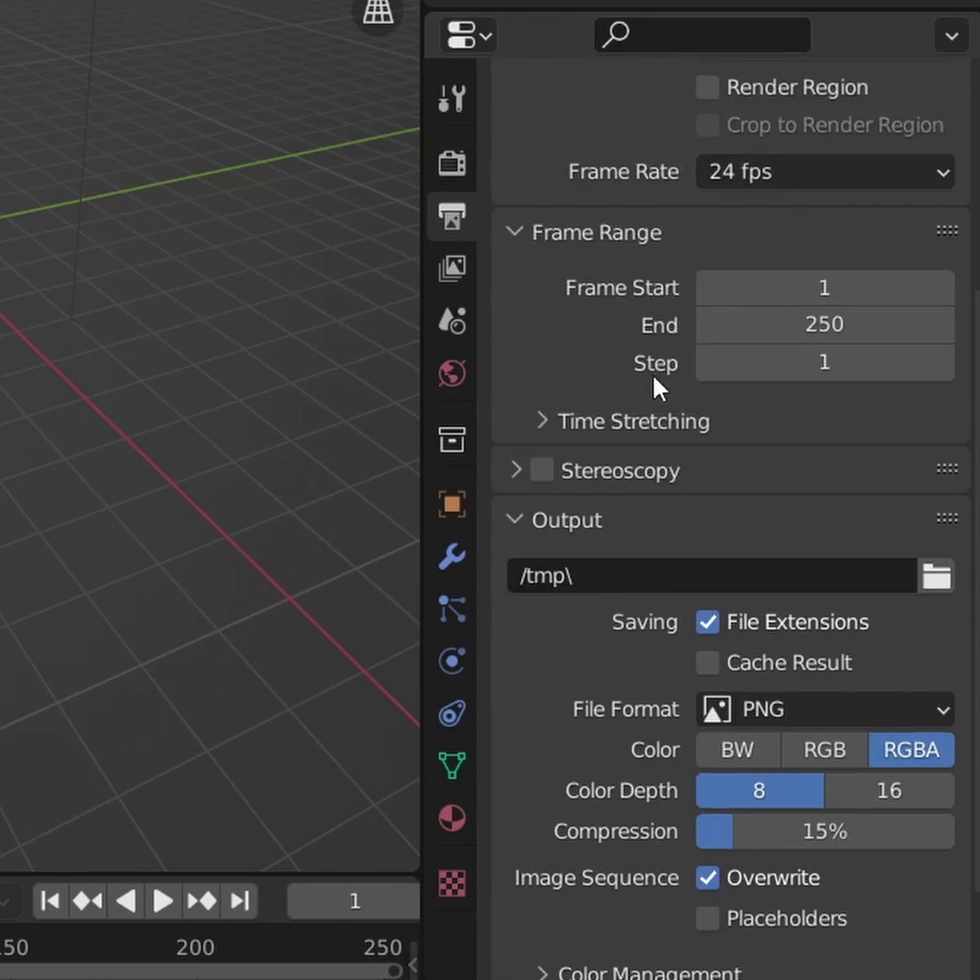
Set the output resolution to 640 × 640 px
scroll(654, 387, up, 5)
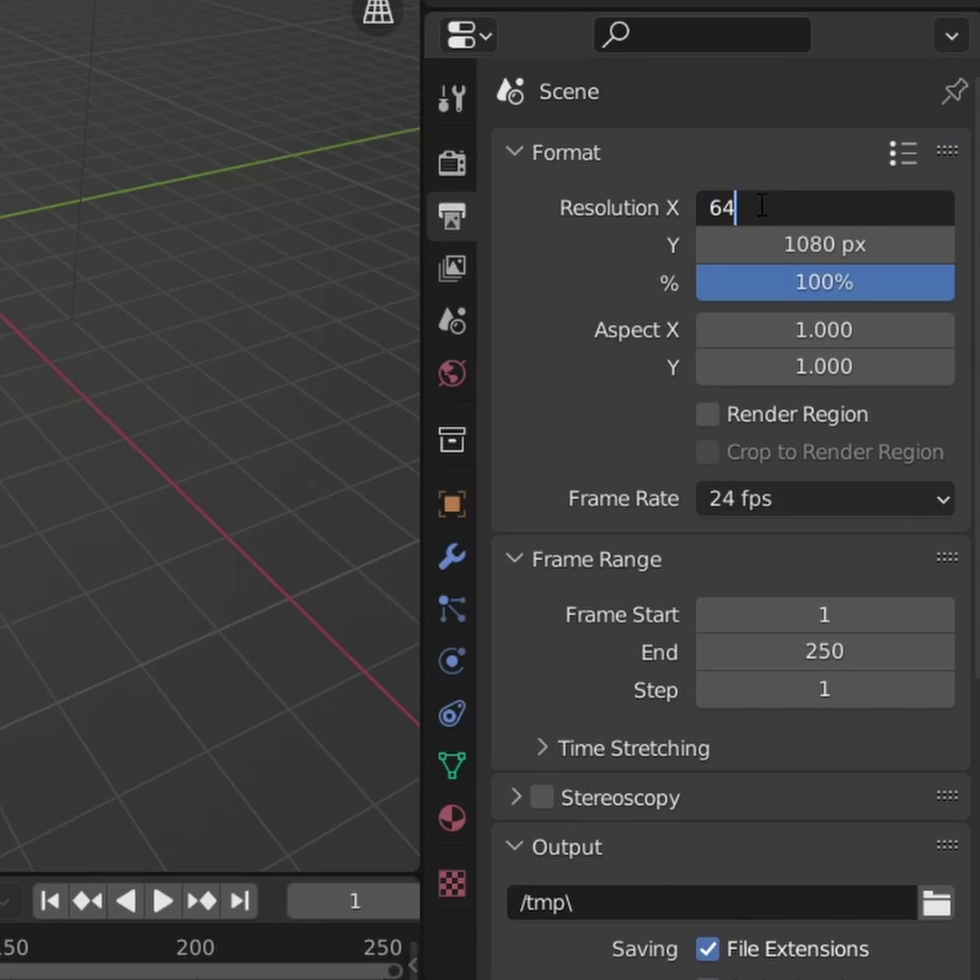
key(Tab)
text(640)
key(Return)
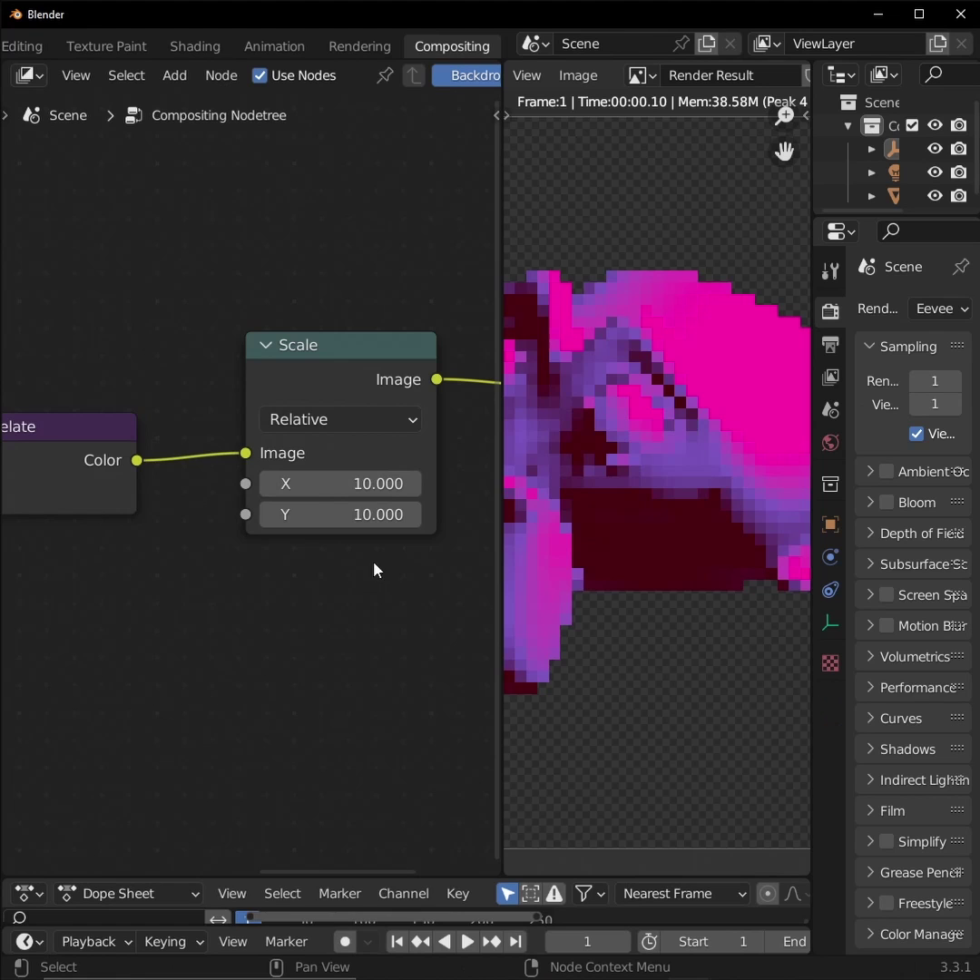
Enlarge the Image Editor and examine the pixelated render
scroll(625, 507, down, 3)
scroll(625, 507, up, 2)
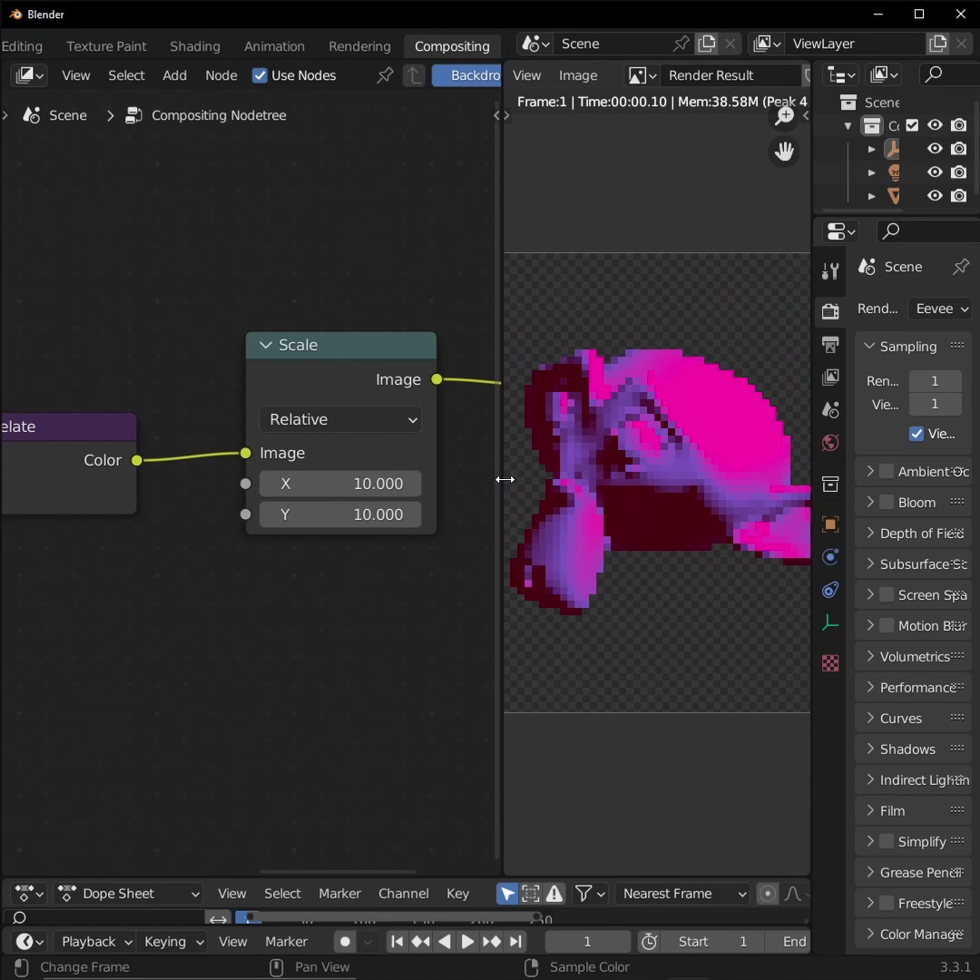
drag(505, 479, 147, 479)
scroll(417, 490, up, 2)
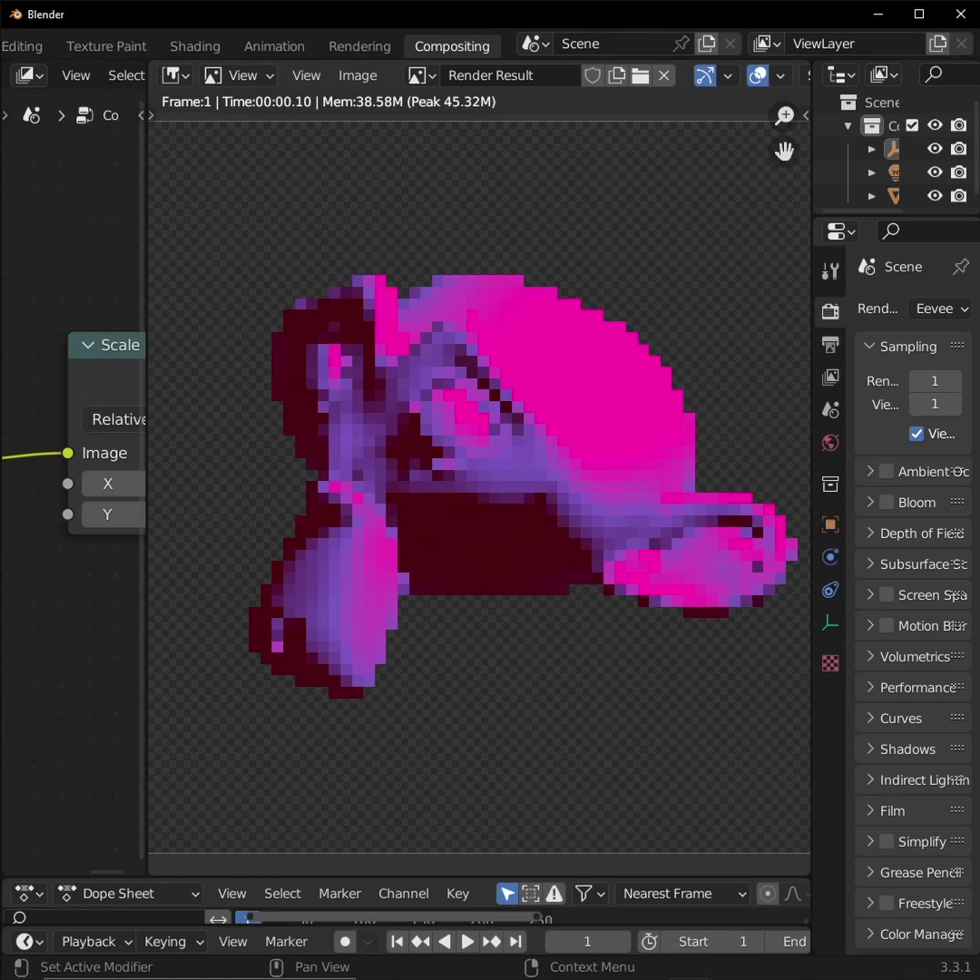
Insert a Posterize node between the Pixelate node and the second Scale node
key(shift+a)
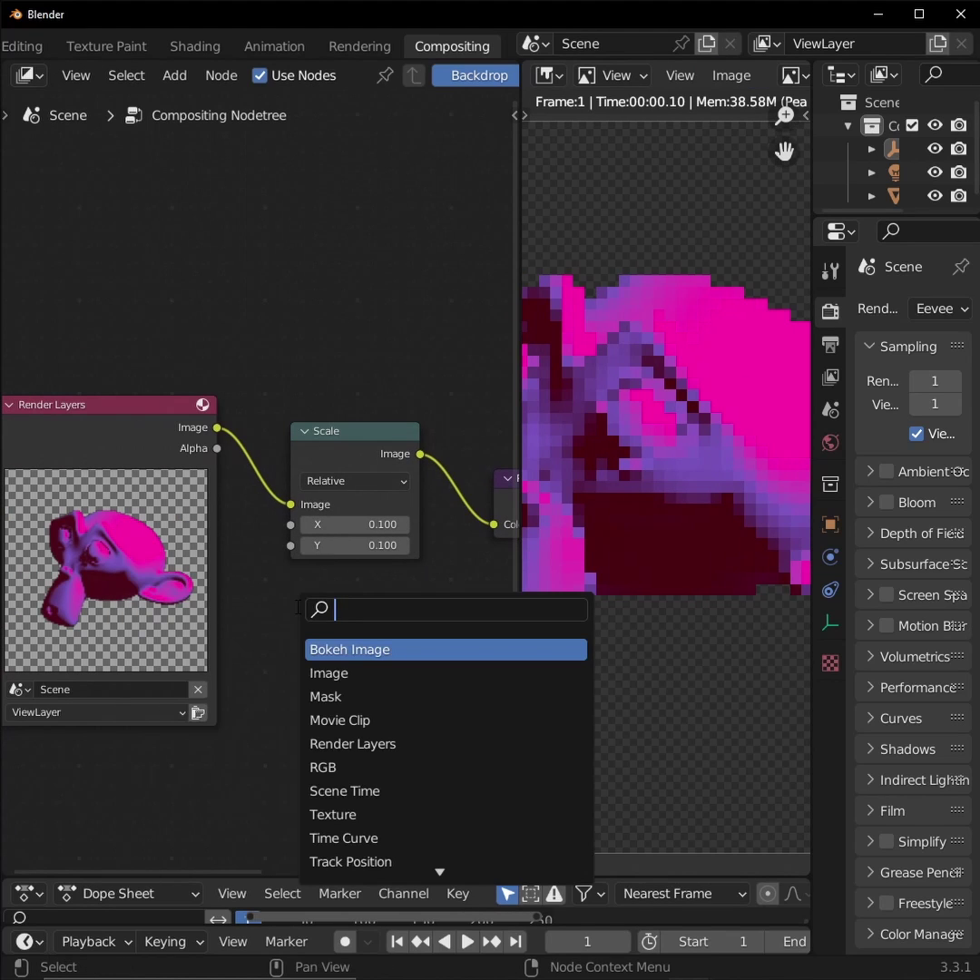
text(posterize)
key(Return)
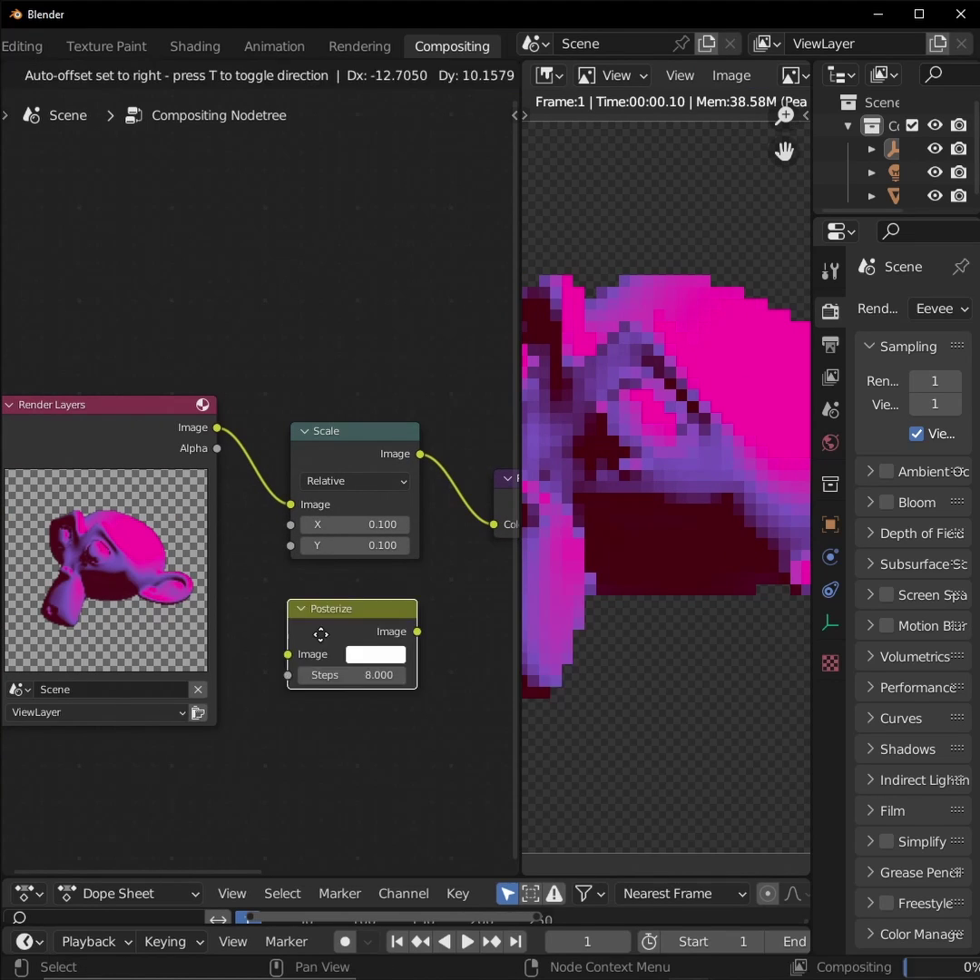
click(358, 508)
Try the Posterize node with 16 steps and with 12 steps
scroll(470, 553, up, 3)
click(225, 540)
text(16)
key(Return)
click(225, 541)
text(12)
key(Return)
Set the Posterize node's steps to 16 and widen the render preview area
scroll(666, 490, up, 2)
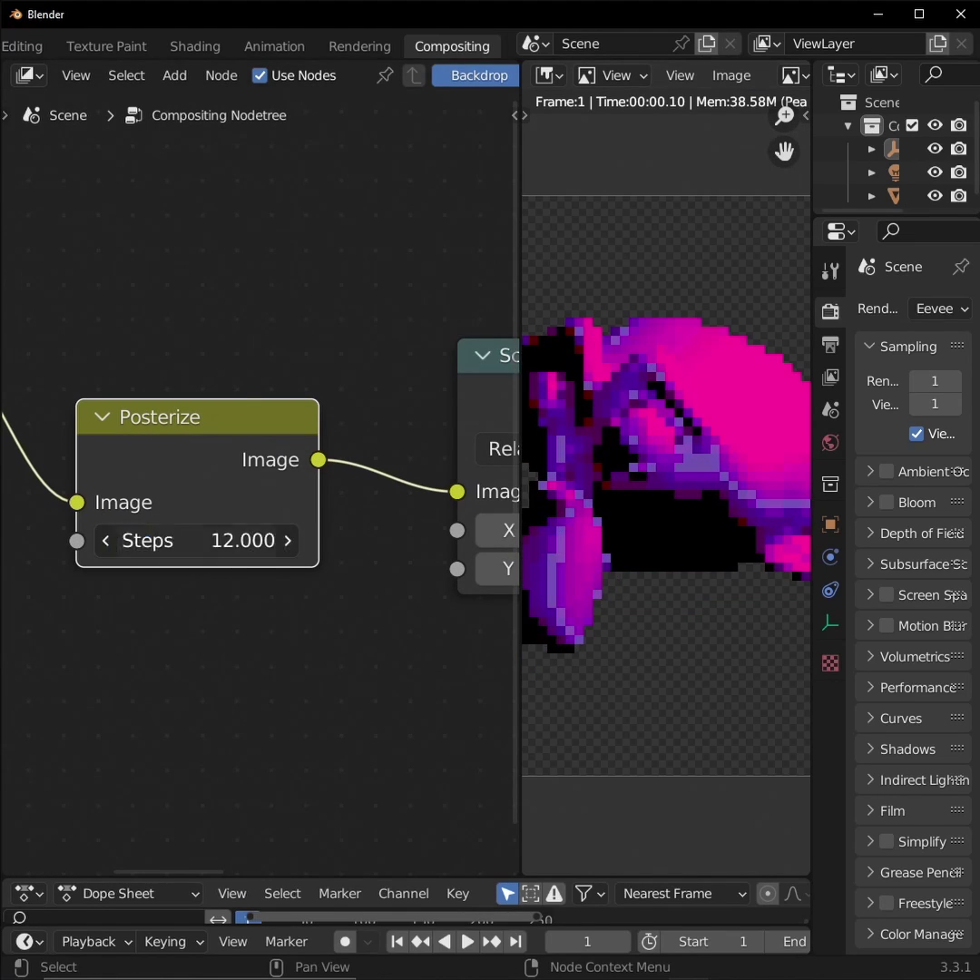
text(16)
drag(521, 630, 181, 630)
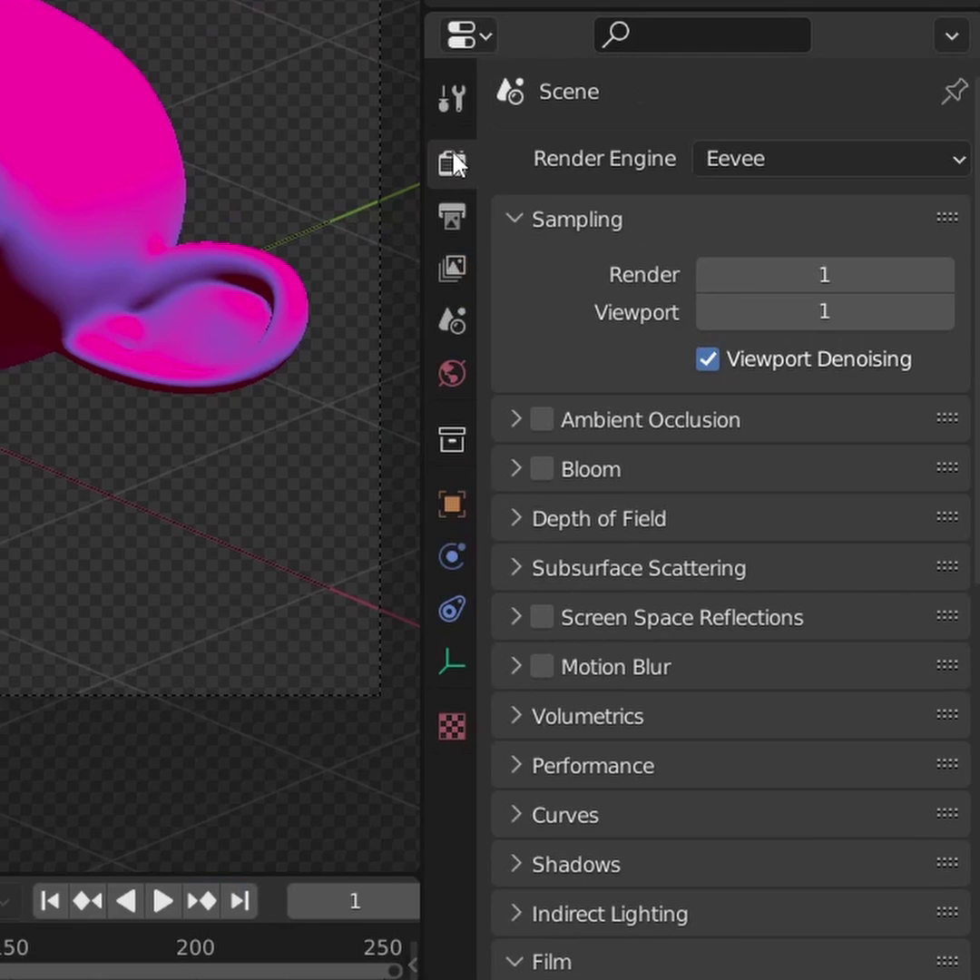
Enable Freestyle in the render settings, render the monkey and close the render window
scroll(589, 356, down, 15)
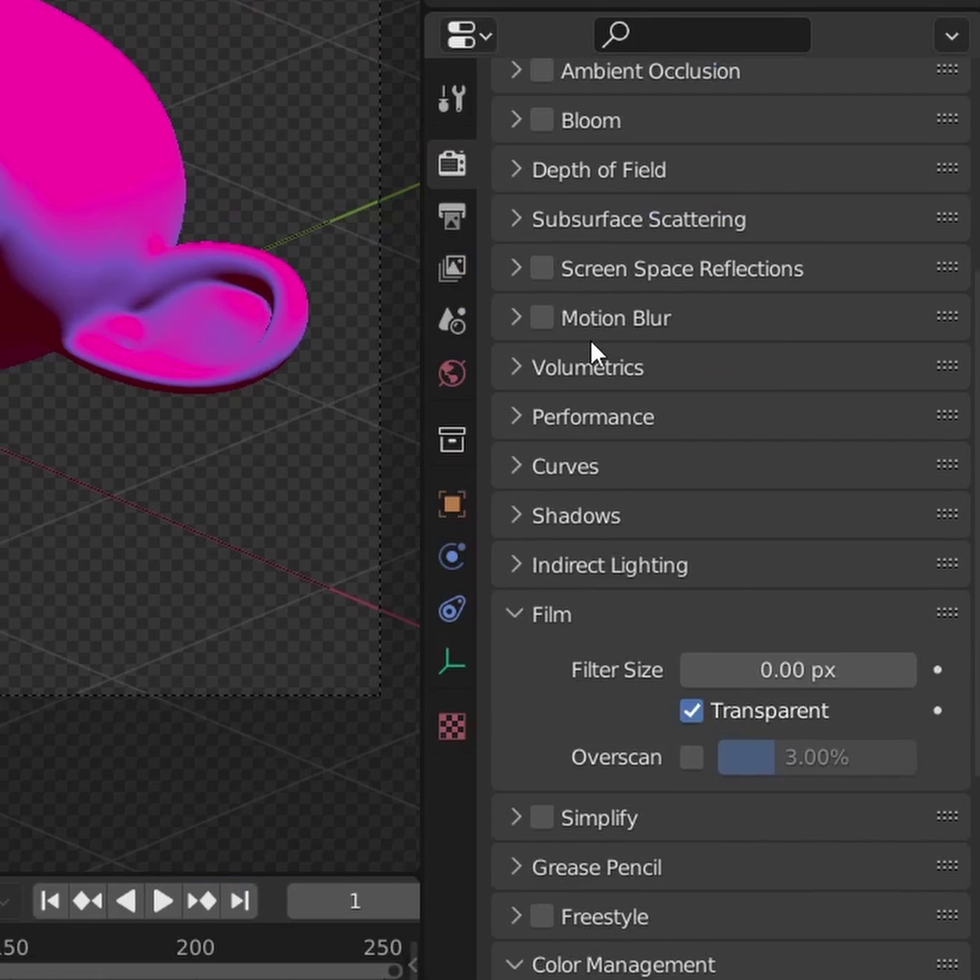
click(544, 570)
click(527, 571)
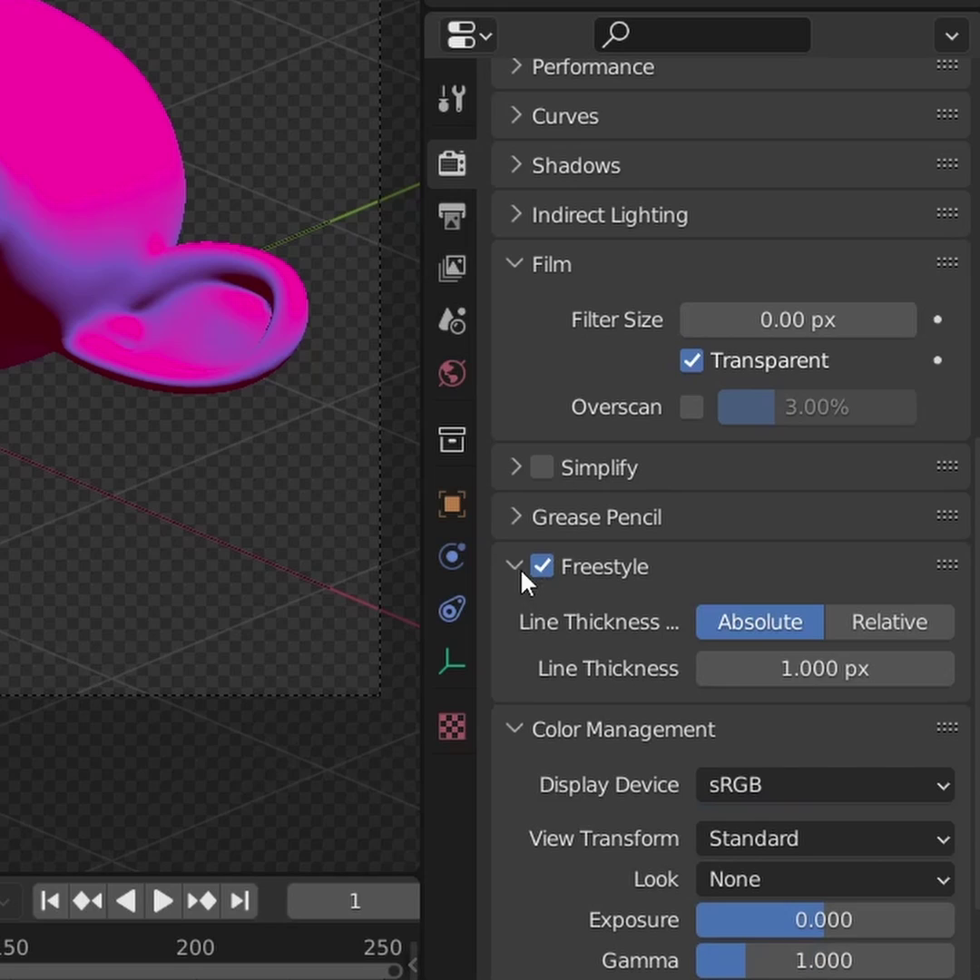
key(F12)
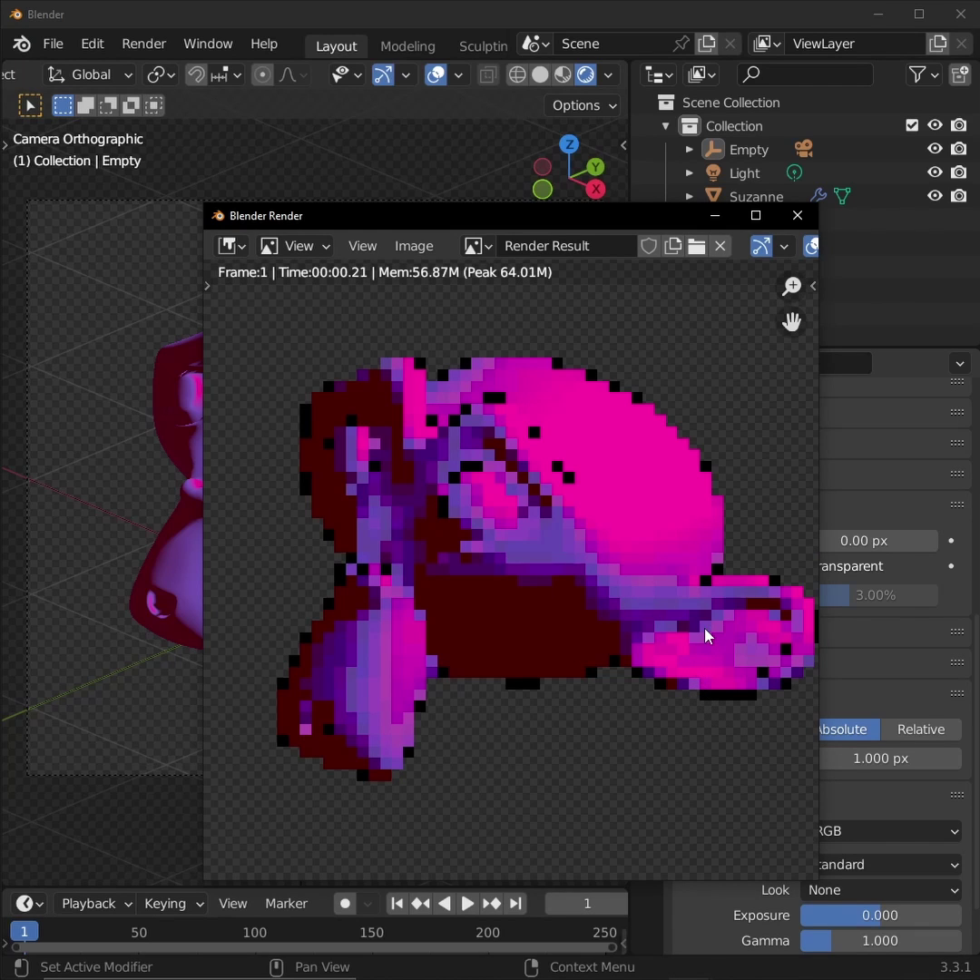
click(796, 217)
Set the Freestyle line thickness to 4 px and render the monkey with the thicker outlines
double_click(867, 757)
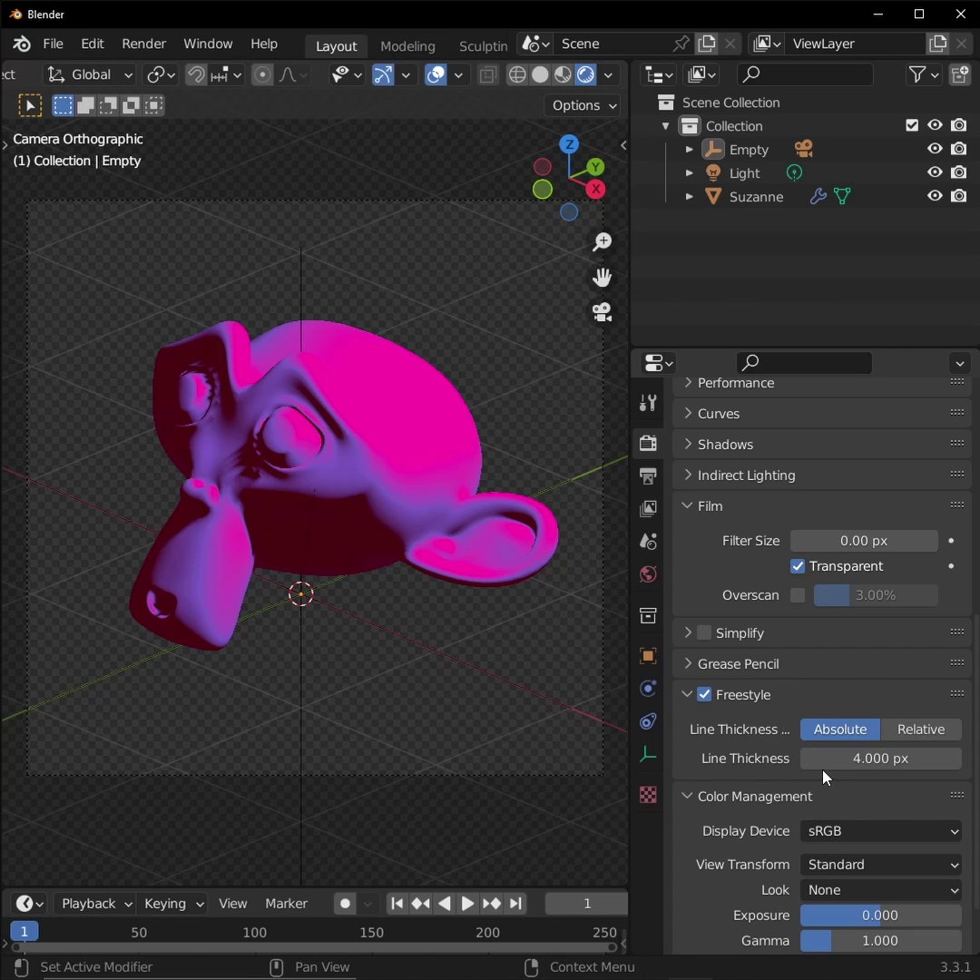
key(F12)
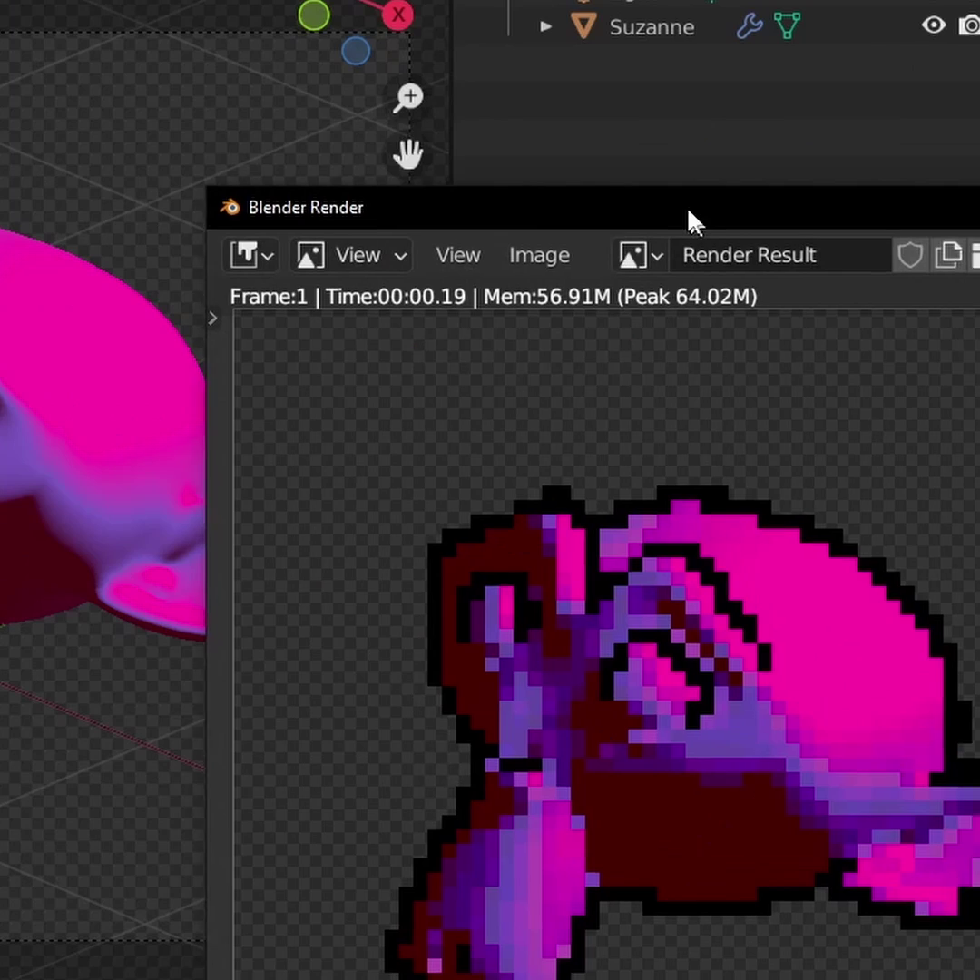
drag(690, 221, 488, 0)
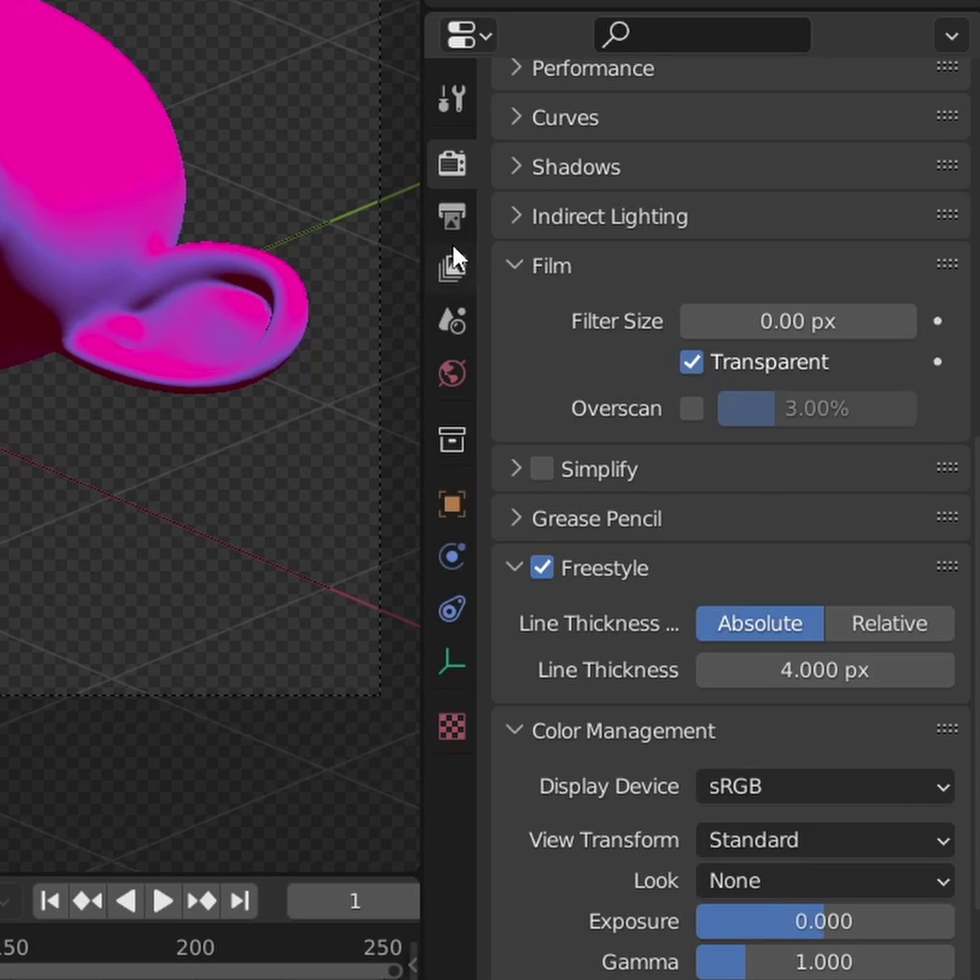
Look through the Freestyle line set's edge types in the view layer settings
click(453, 261)
scroll(562, 386, down, 15)
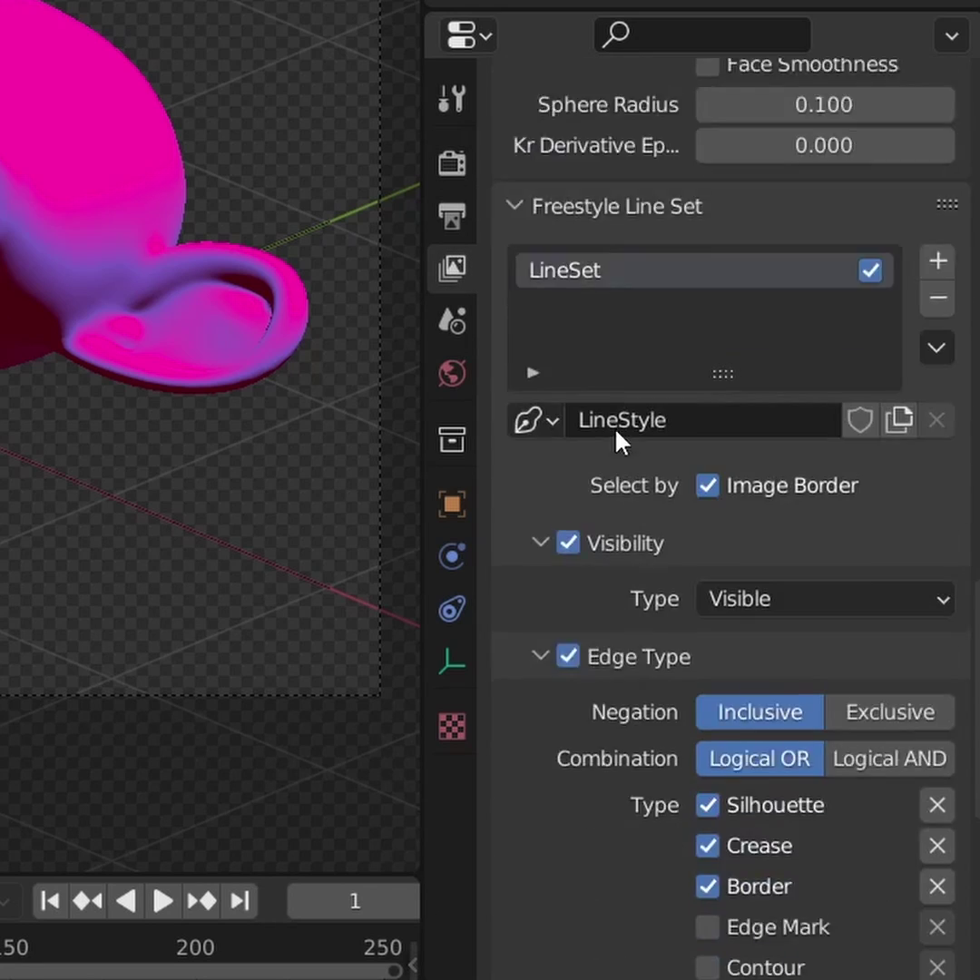
scroll(619, 440, down, 6)
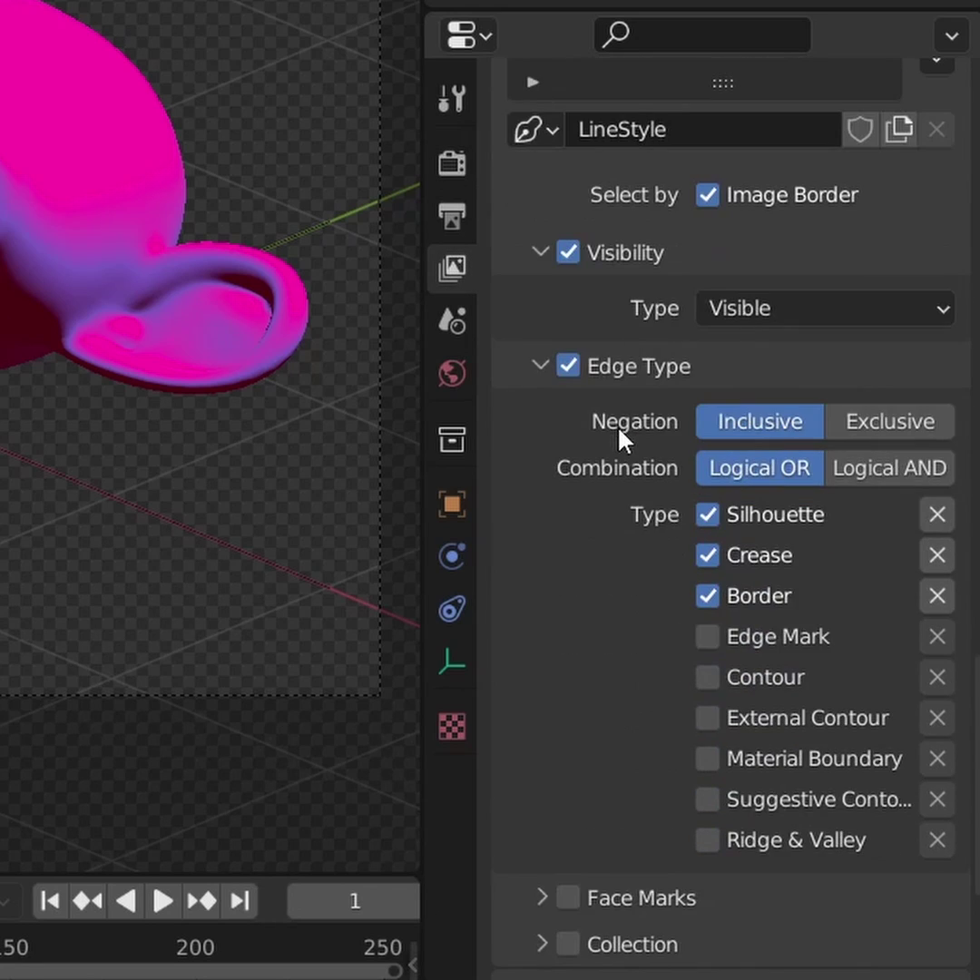
click(710, 597)
scroll(622, 554, down, 6)
Set the Freestyle line's base color to a very dark red and render the monkey to check the outline
click(626, 747)
scroll(771, 726, down, 2)
click(825, 737)
drag(923, 490, 922, 426)
drag(770, 472, 777, 519)
drag(923, 431, 923, 473)
key(F12)
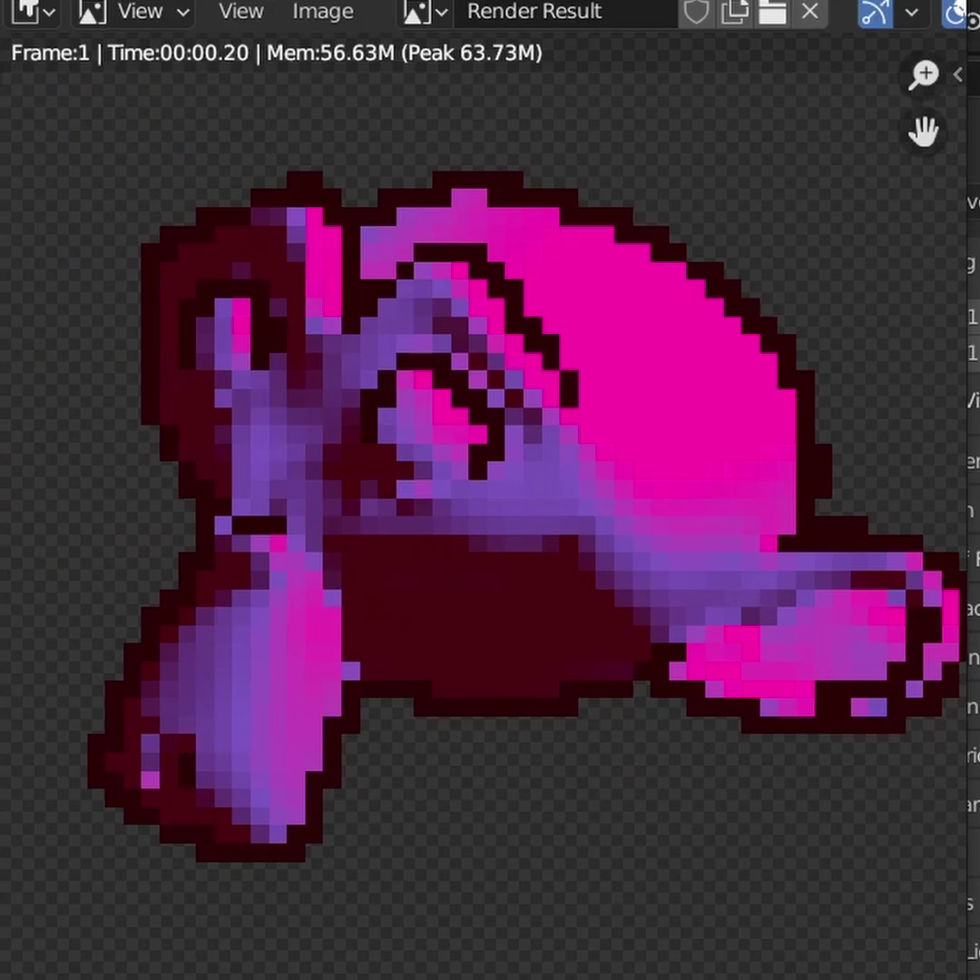
key(Escape)
Add a Material color modifier to the Freestyle line style, using the material's line color
scroll(586, 466, down, 10)
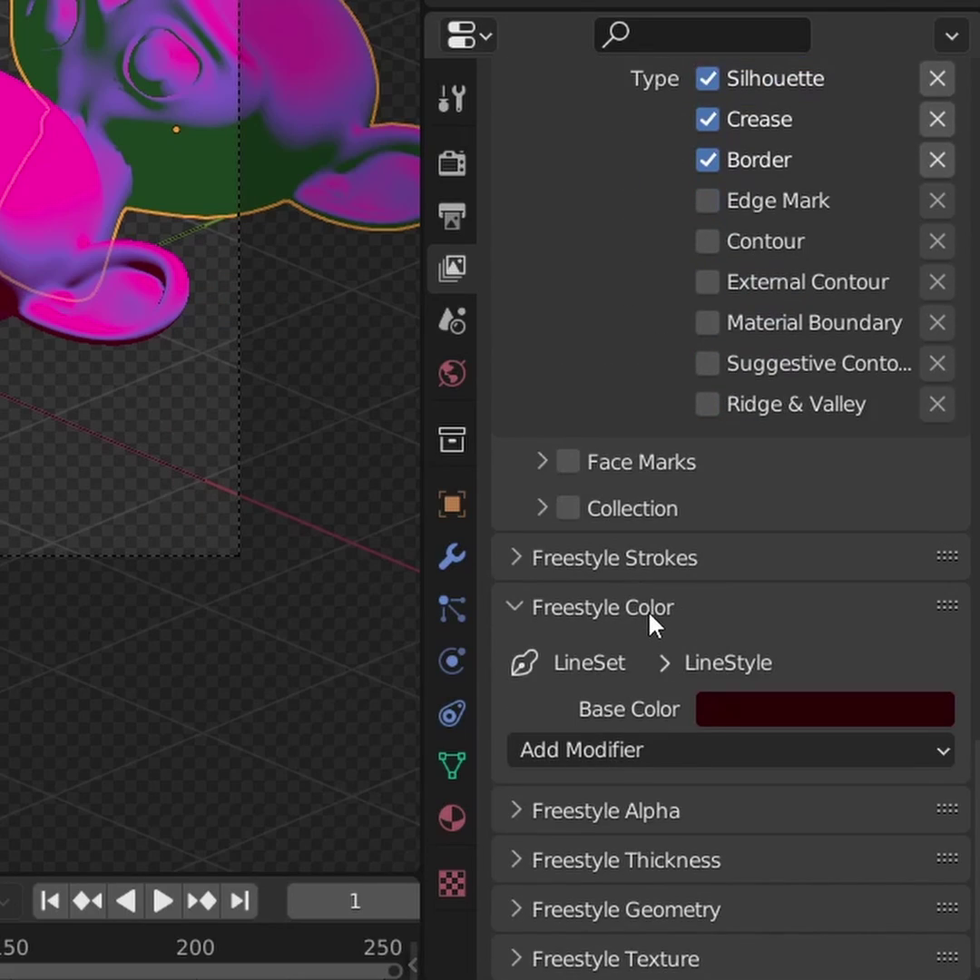
click(669, 753)
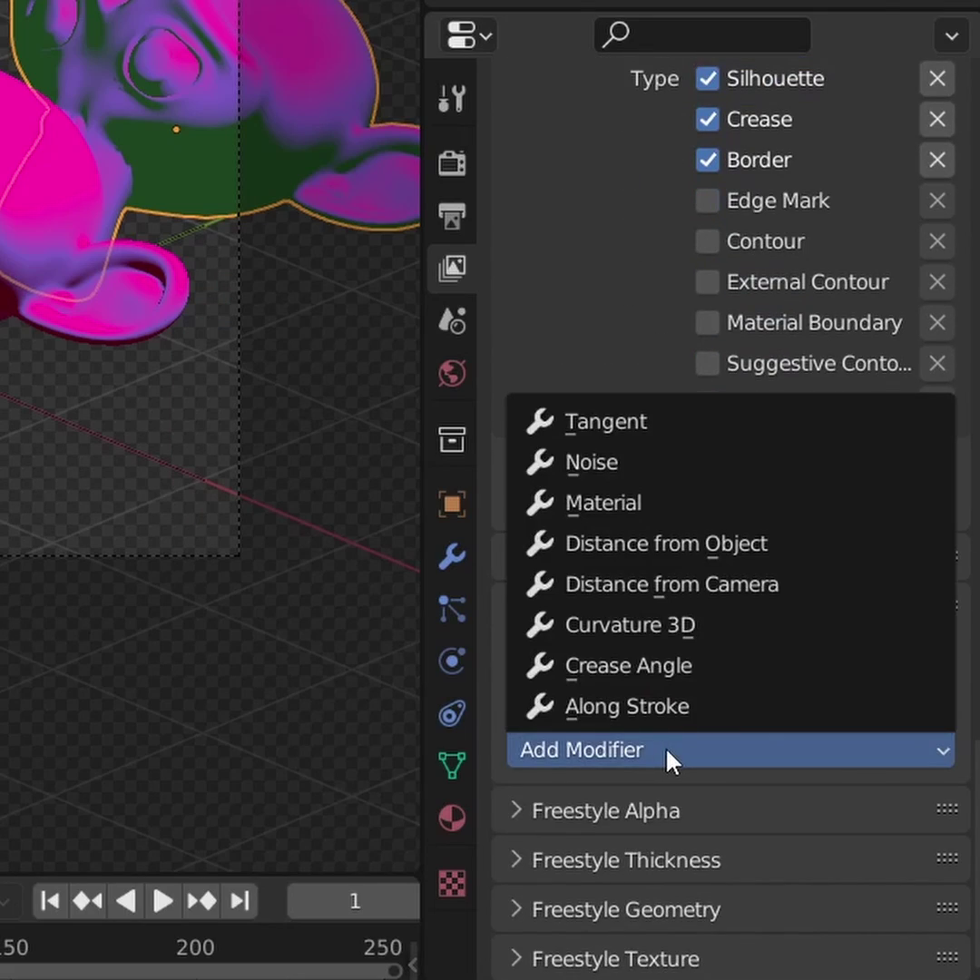
click(627, 511)
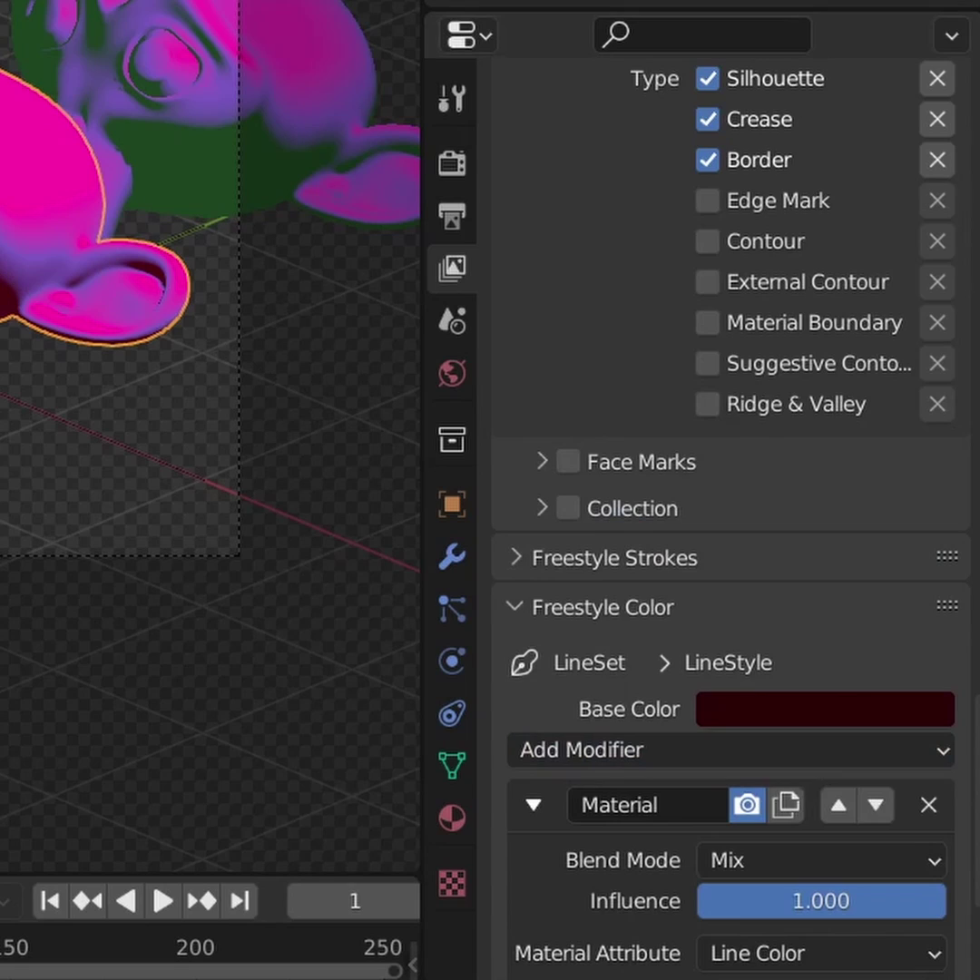
Paste the copied color into the Freestyle line color of the front monkey's material
click(453, 819)
scroll(610, 626, up, 10)
scroll(603, 636, down, 10)
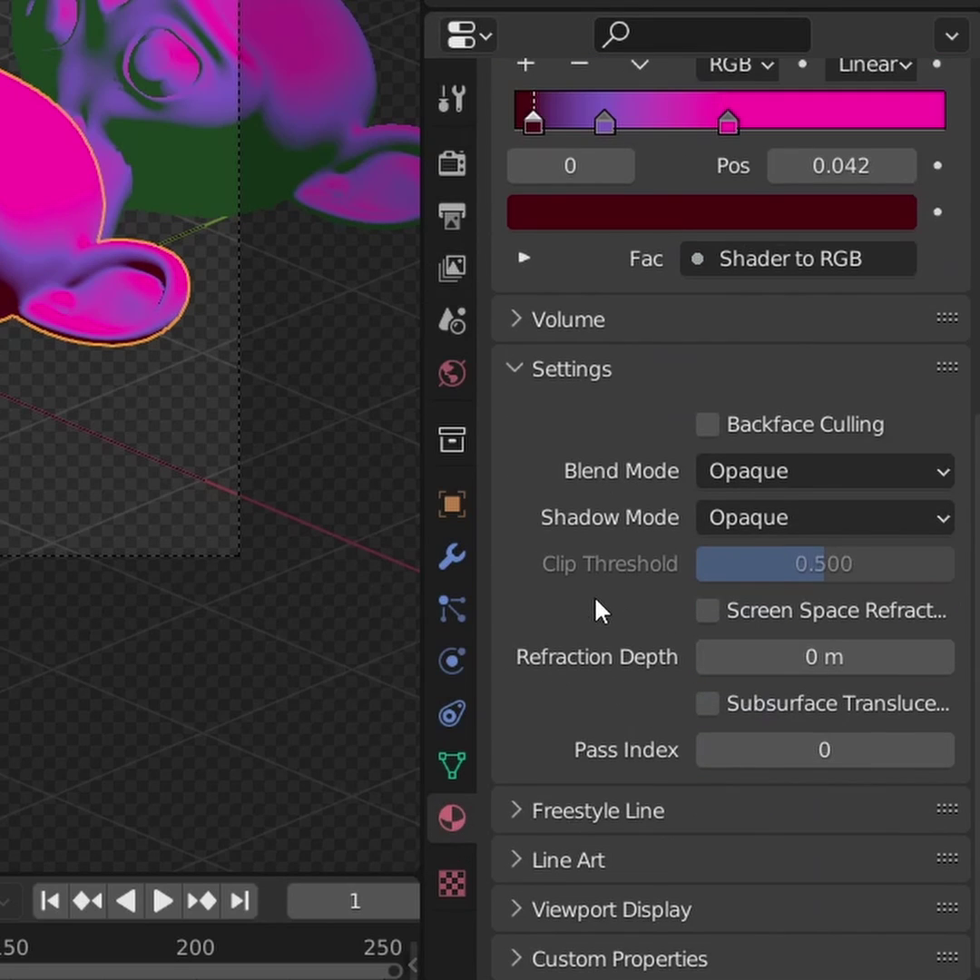
click(529, 811)
scroll(636, 780, down, 3)
click(758, 762)
key(ctrl+v)
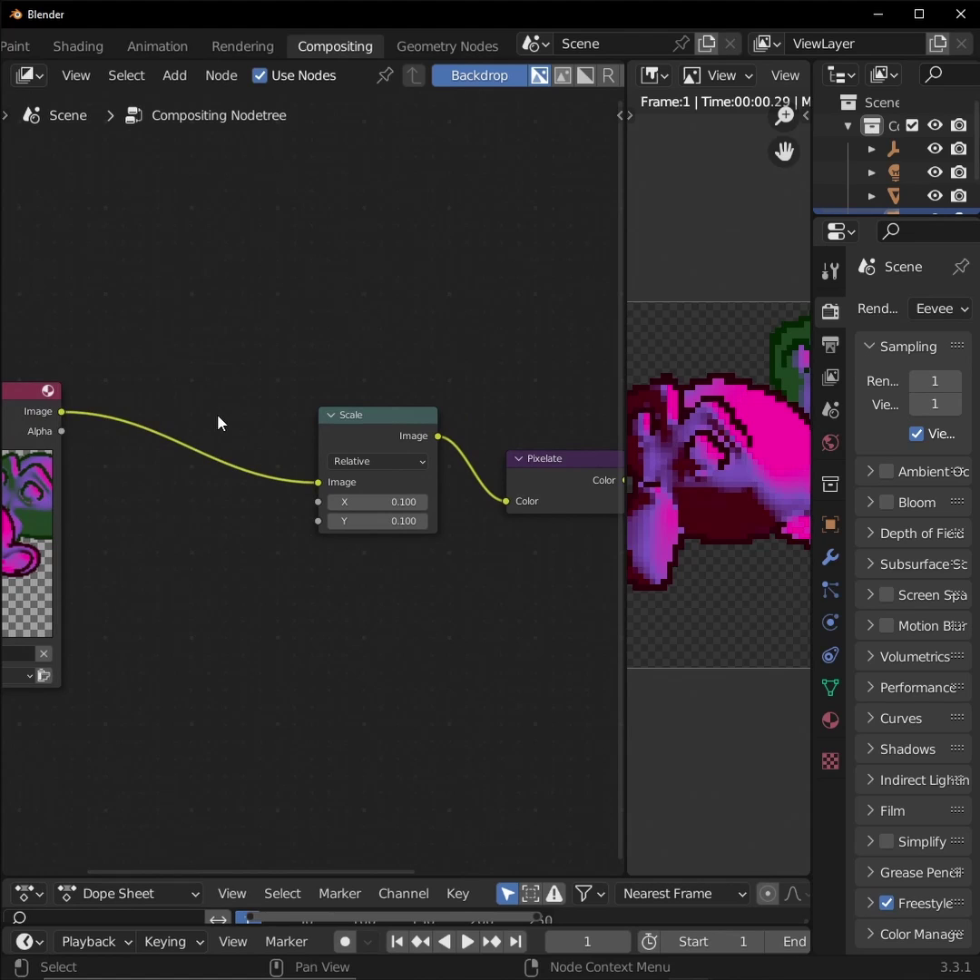
Add a Gaussian Blur node on the link between the rendered image and the Scale node in the compositor
key(shift+a)
click(218, 415)
text(b)
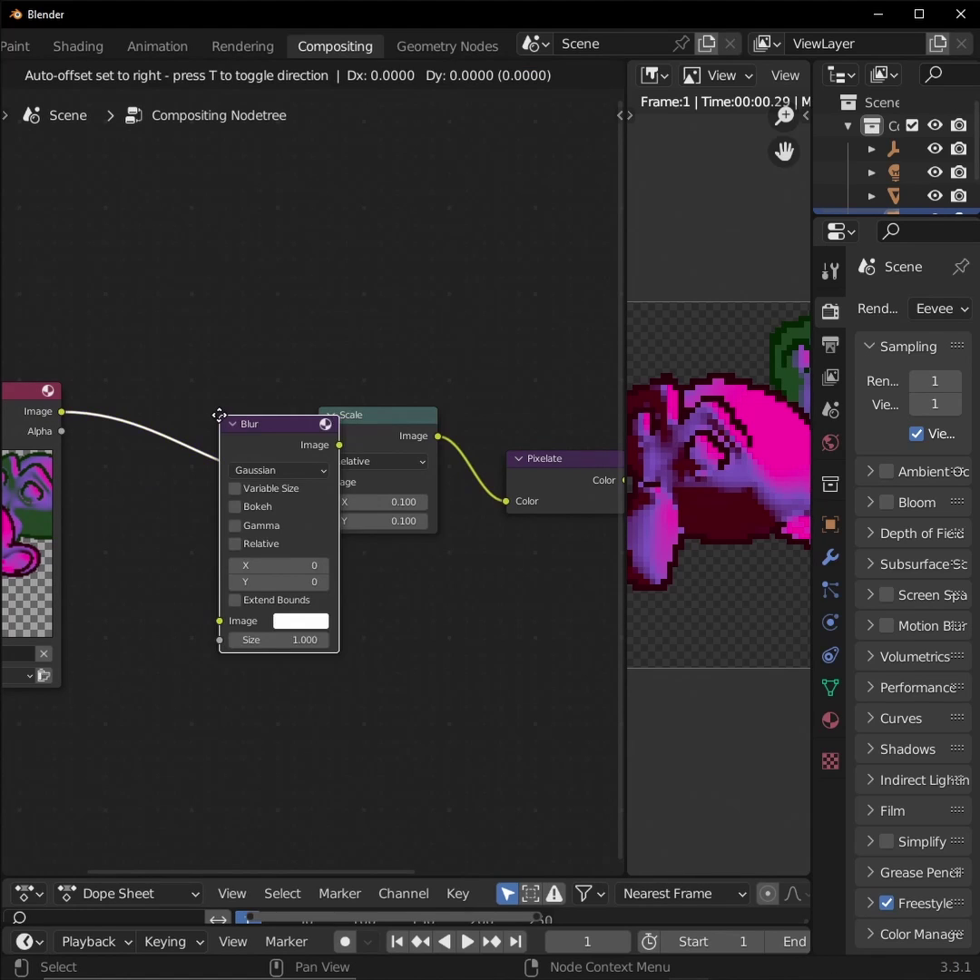
scroll(236, 607, up, 3)
middle_drag(235, 608, 380, 560)
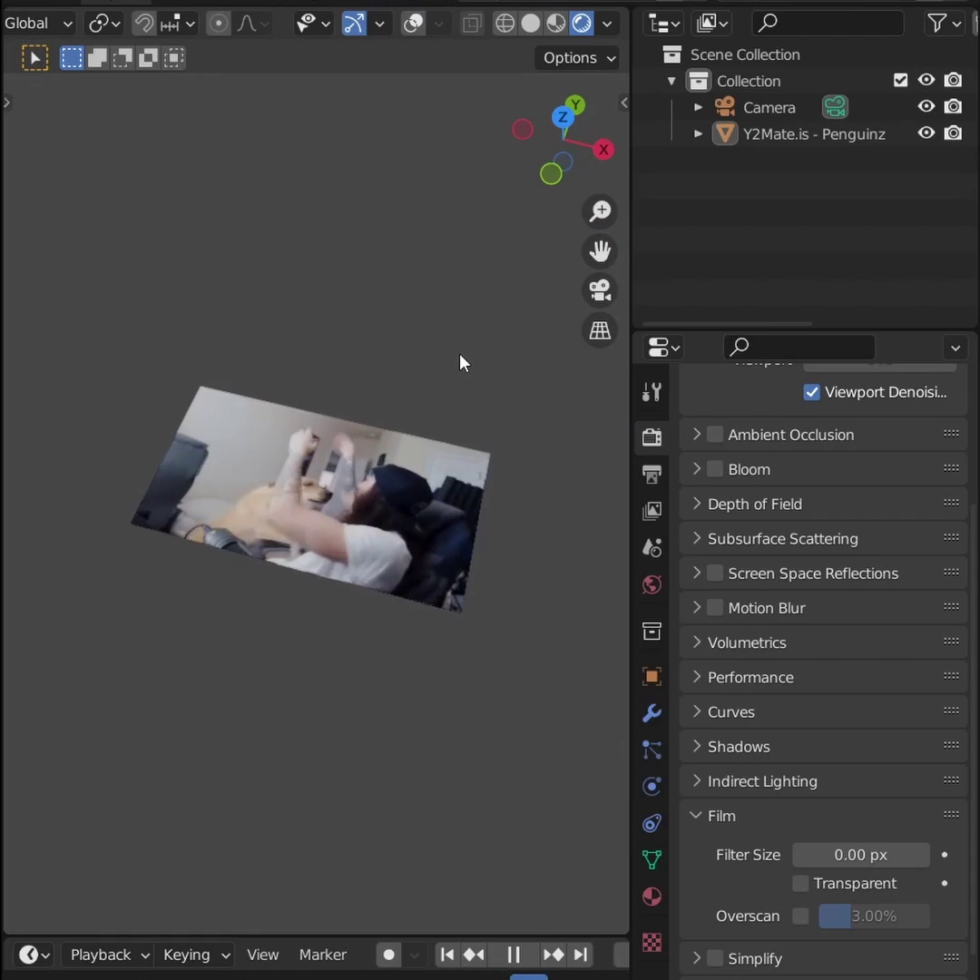
Play the video image plane's animation in the rendered viewport
key(space)
click(528, 954)
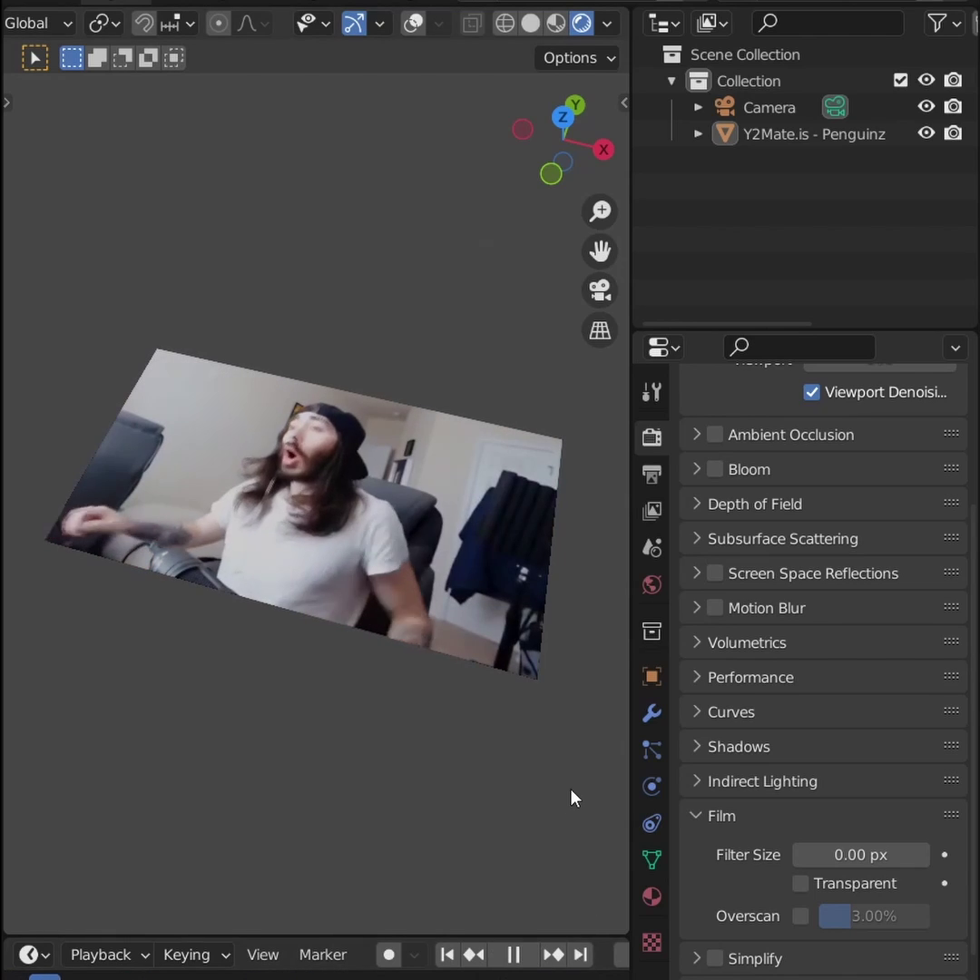